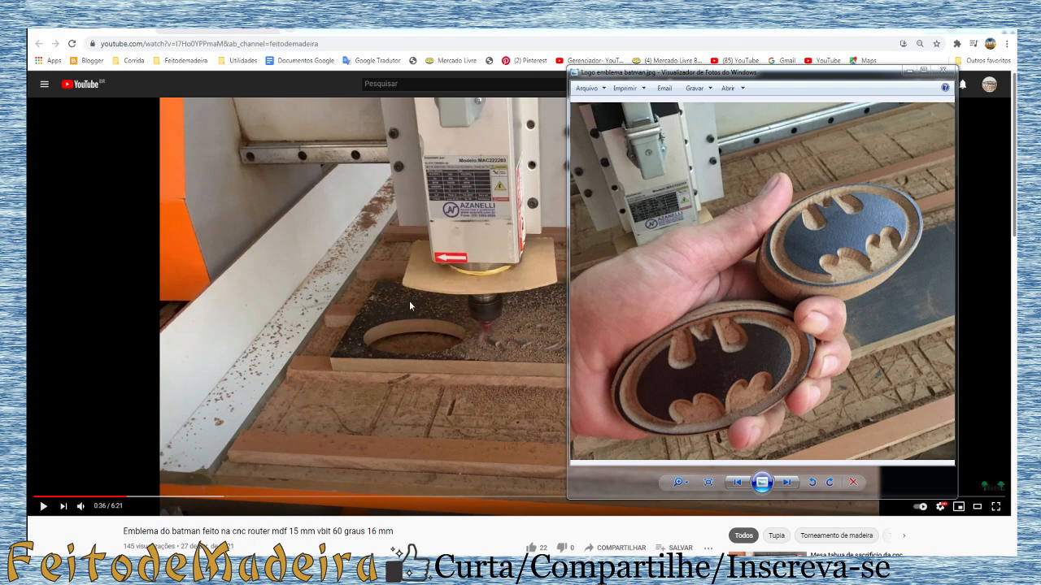
Step: Examine the V-bit cutters in the browser's "fresa vbit" image search results
left_click(199, 31)
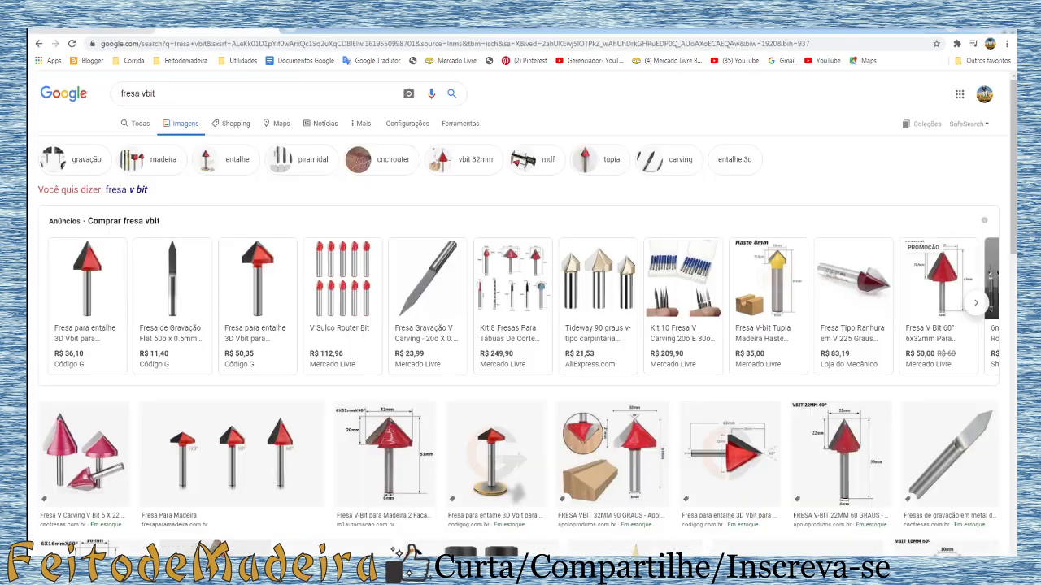
mouse_move(249, 268)
mouse_move(310, 361)
mouse_move(248, 315)
mouse_move(276, 302)
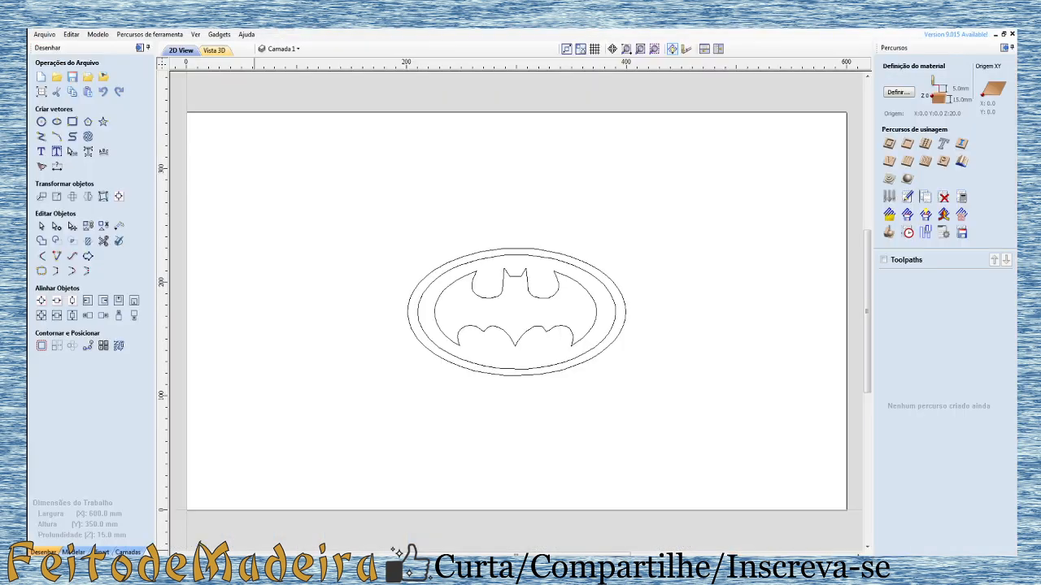
Step: View the photo of the finished Batman emblems over the Aspire drawing and minimise the photo window
mouse_move(440, 579)
key("alt+Tab")
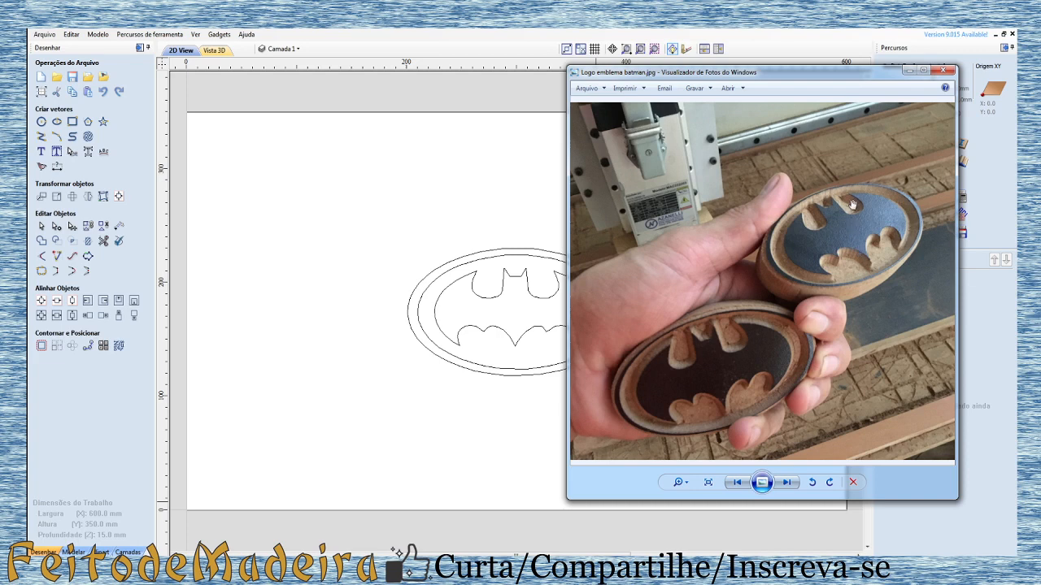
left_click(911, 71)
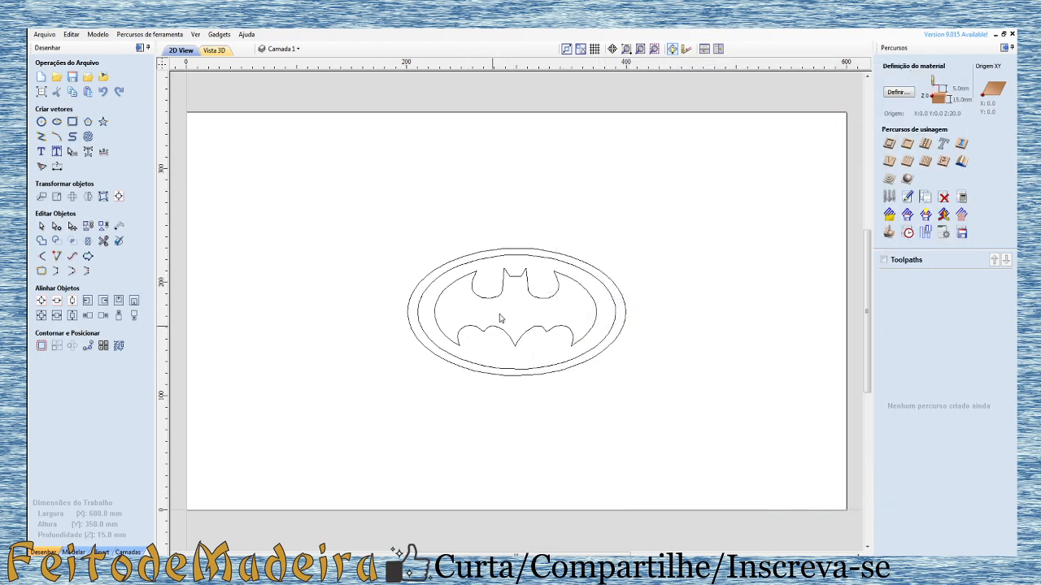
Step: Examine the bat outline and the two surrounding ellipses of the emblem drawing up close
left_click(528, 293)
scroll(529, 303, "up", 4)
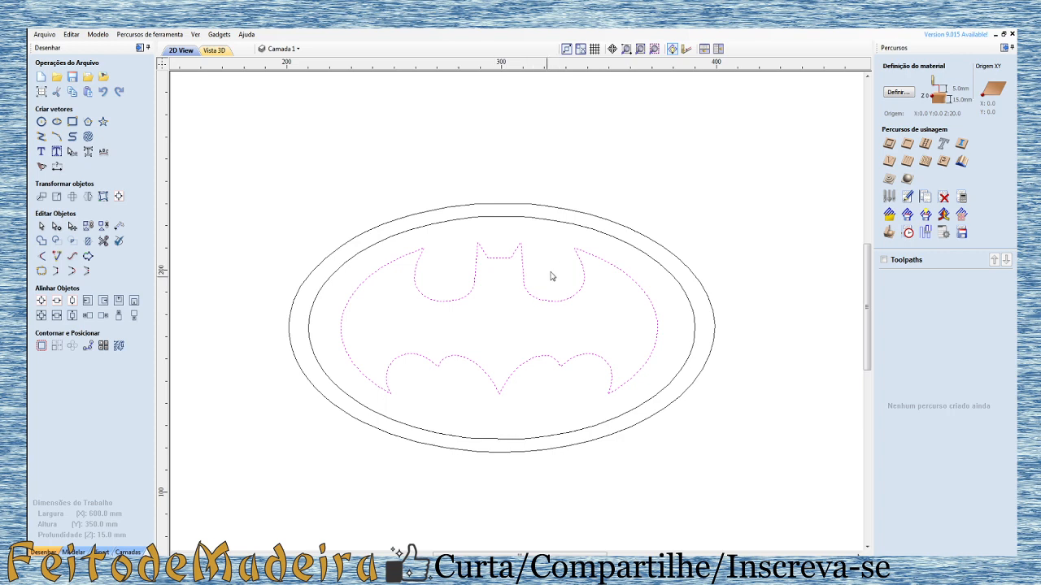
scroll(536, 240, "up", 2)
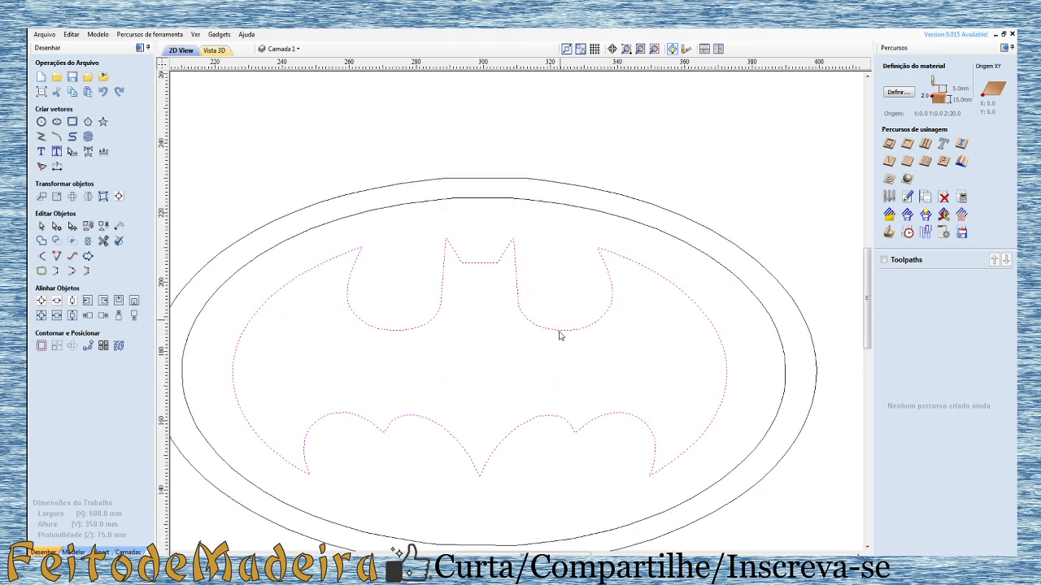
left_click(571, 215)
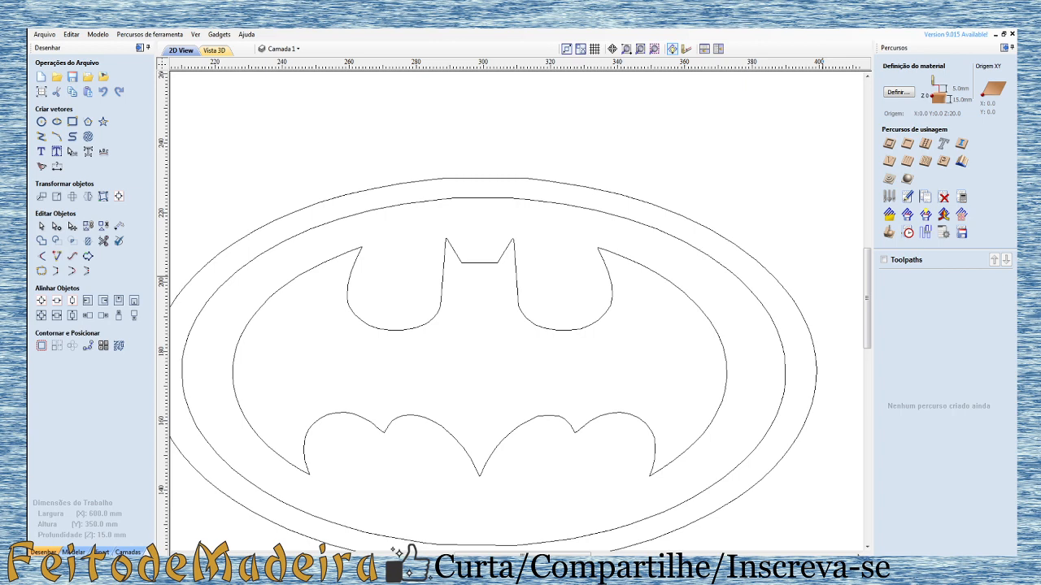
scroll(787, 294, "down", 4)
scroll(748, 349, "up", 3)
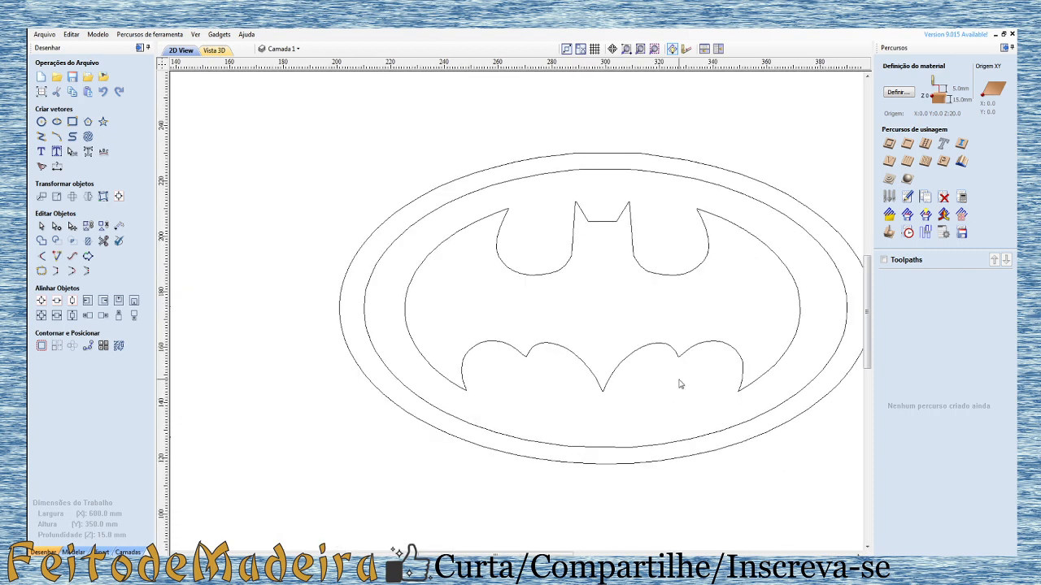
scroll(443, 307, "down", 2)
scroll(914, 139, "up", 1)
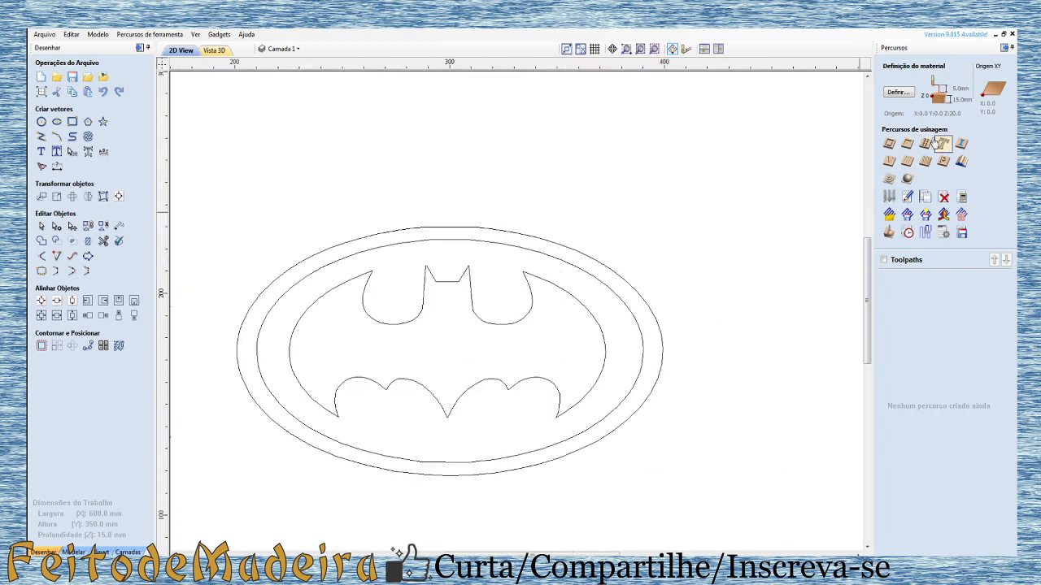
scroll(908, 187, "down", 1)
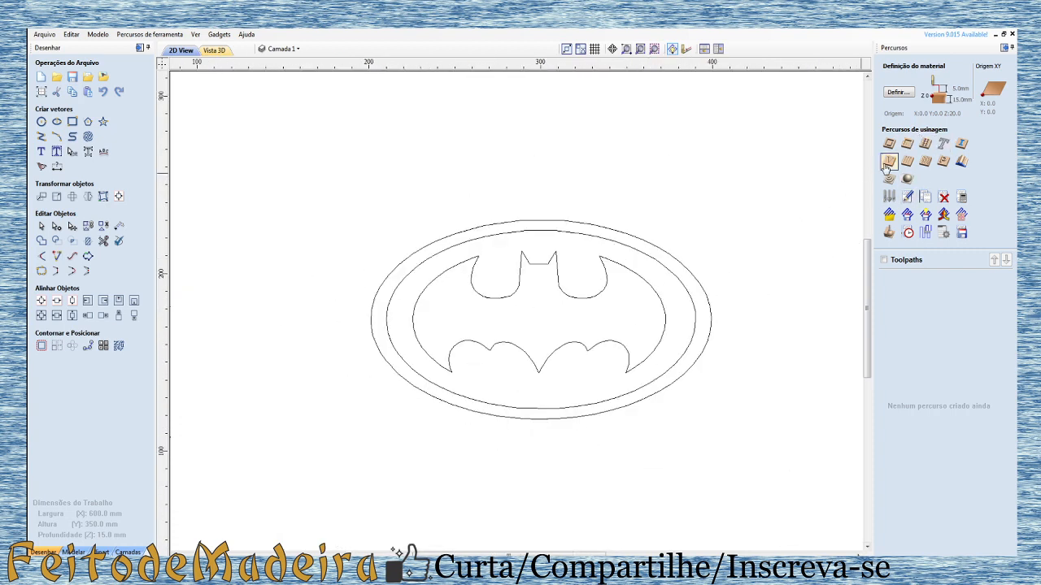
Step: Calculate a V-carve toolpath without flat depth for the bat outline and inner ellipse, using the 60-degree 16 mm V-bit
left_click(888, 163)
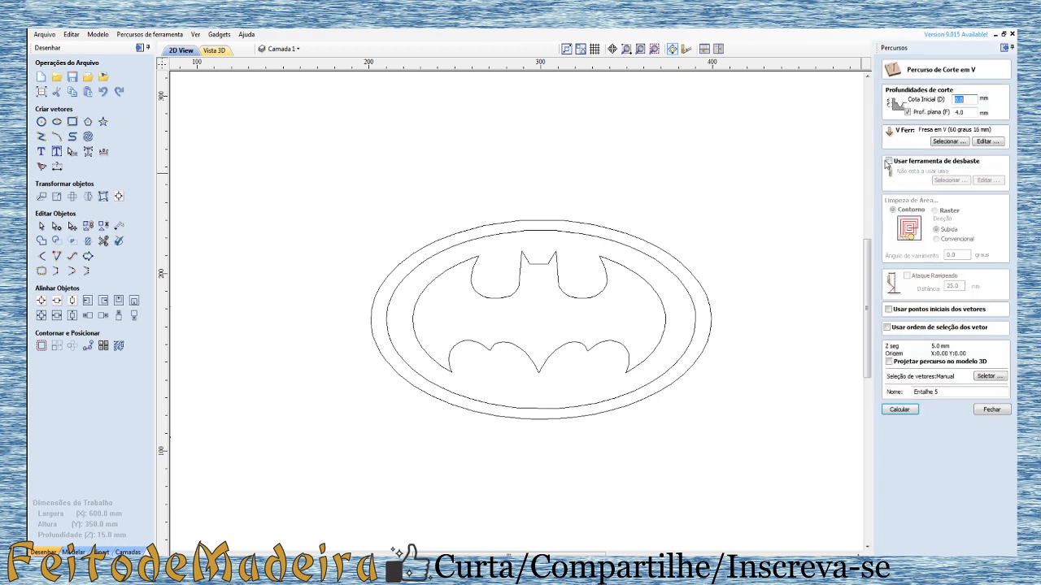
left_click(908, 113)
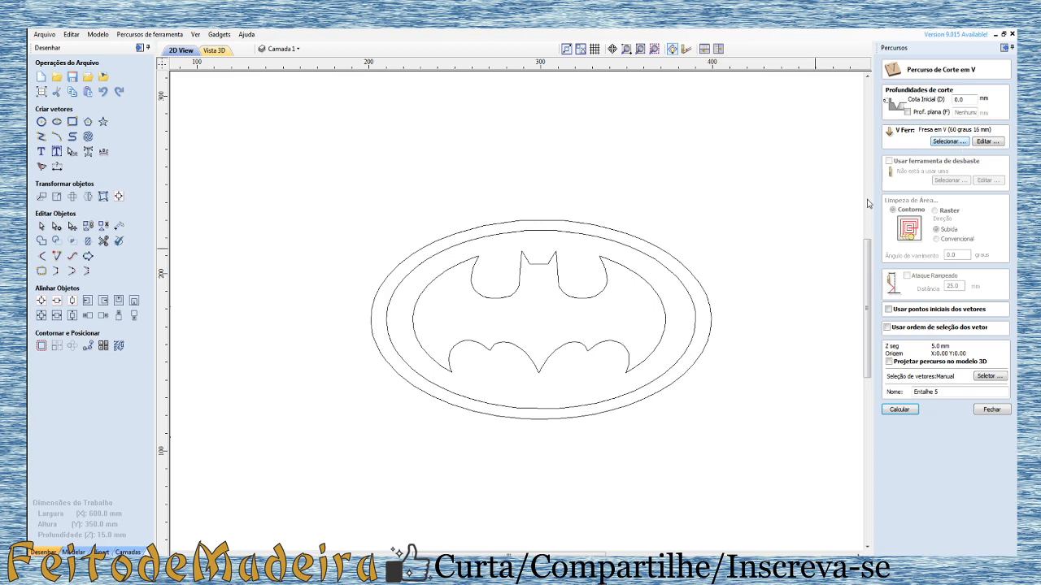
left_click(559, 276)
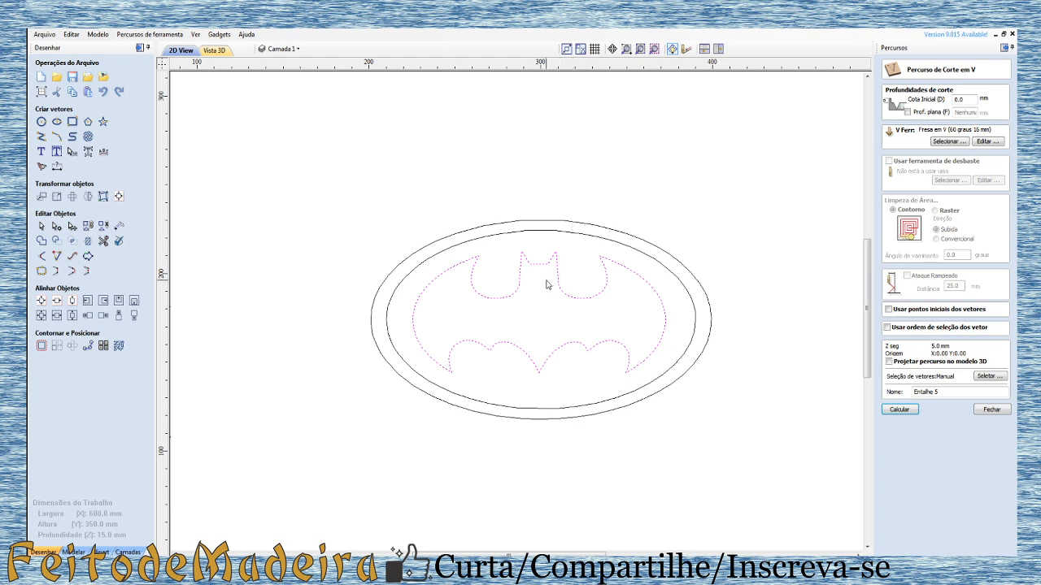
left_click(580, 232, "shift")
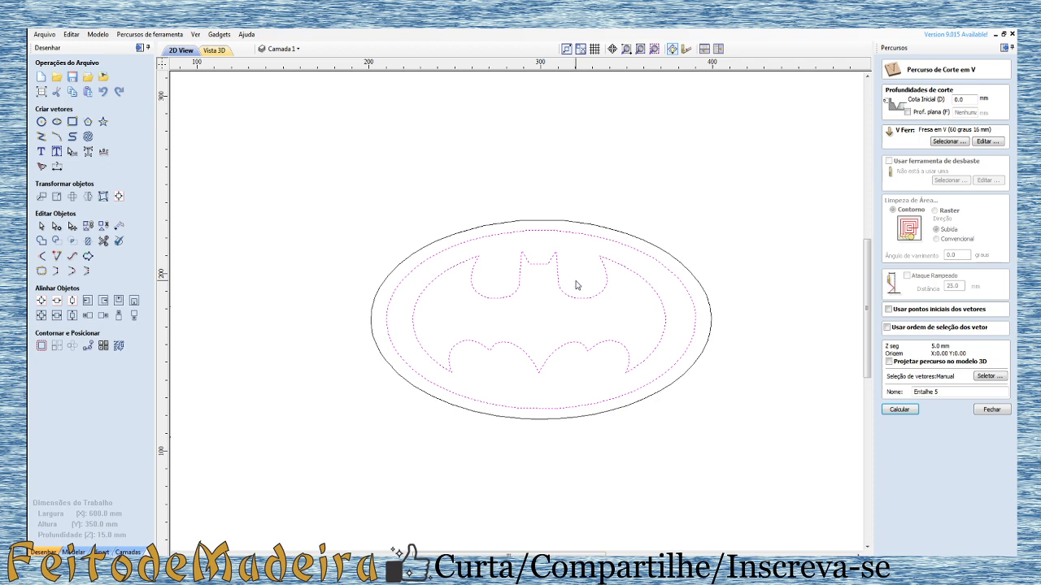
left_click(898, 411)
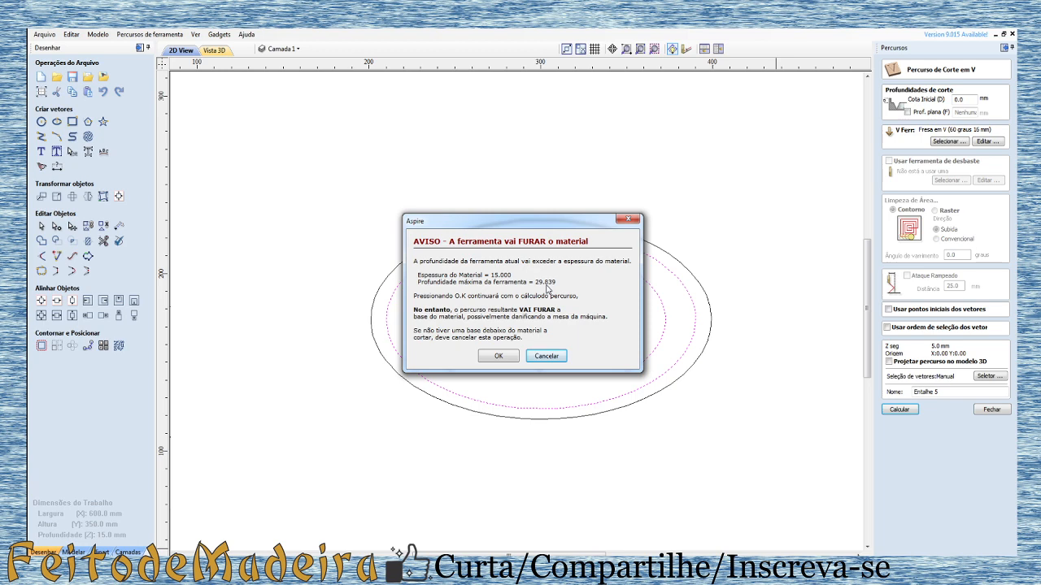
left_click(497, 356)
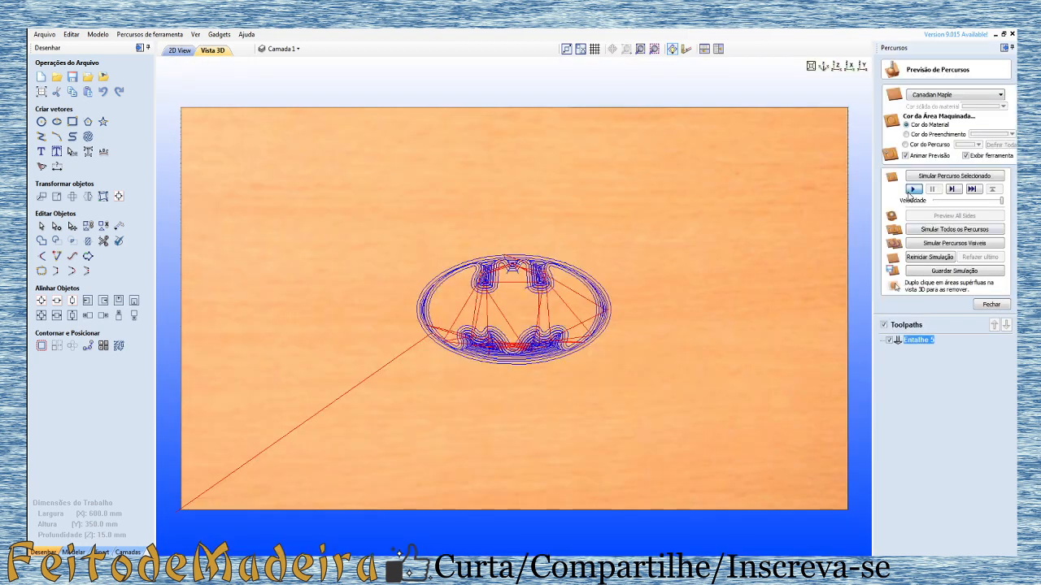
Step: Simulate the V-carve toolpath without flat depth and inspect the cut through the board from several angles
left_click(912, 190)
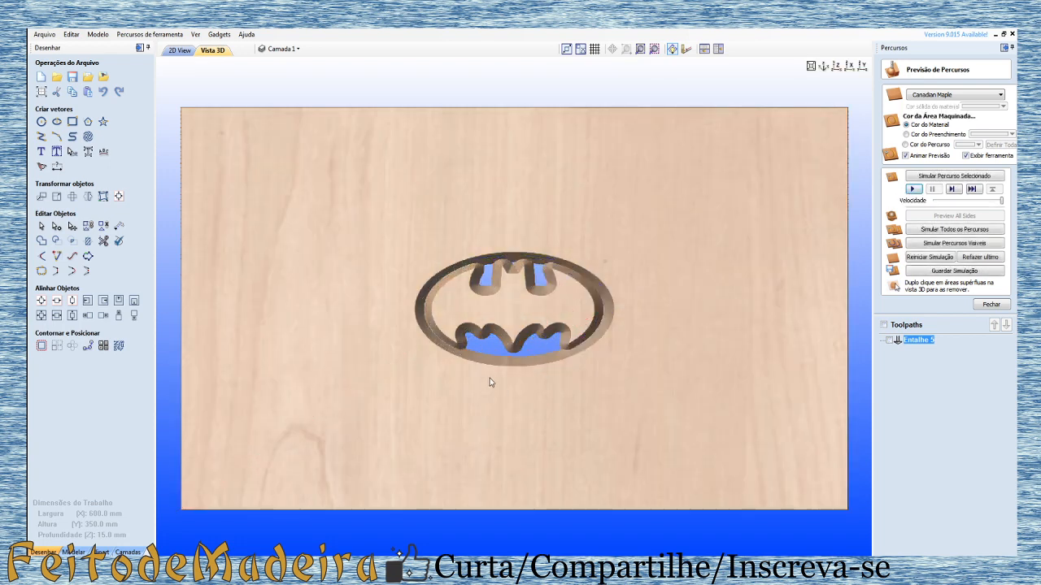
left_click_drag(490, 382, 399, 330)
left_click_drag(683, 258, 526, 320)
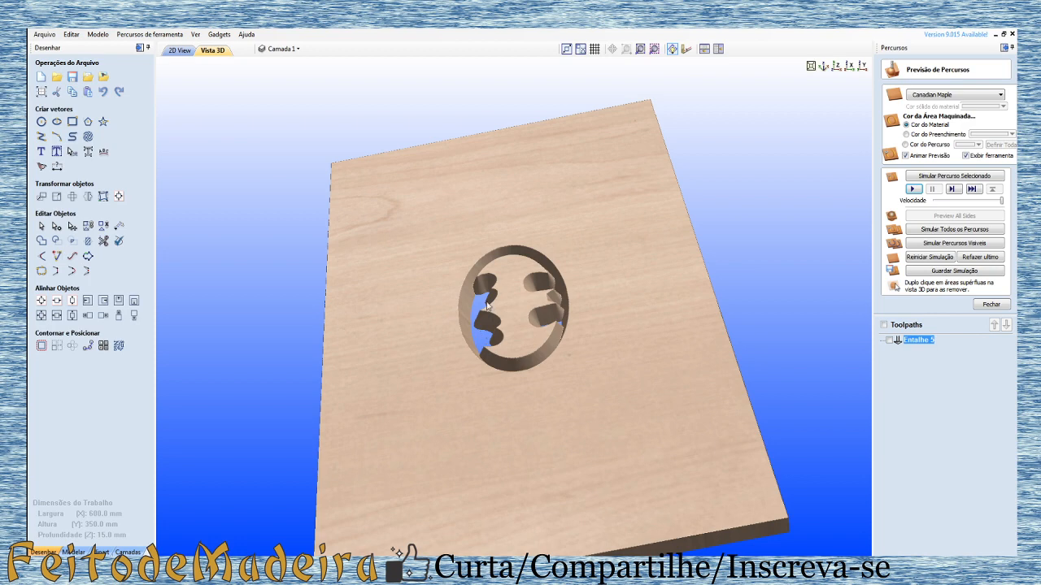
left_click_drag(473, 342, 589, 264)
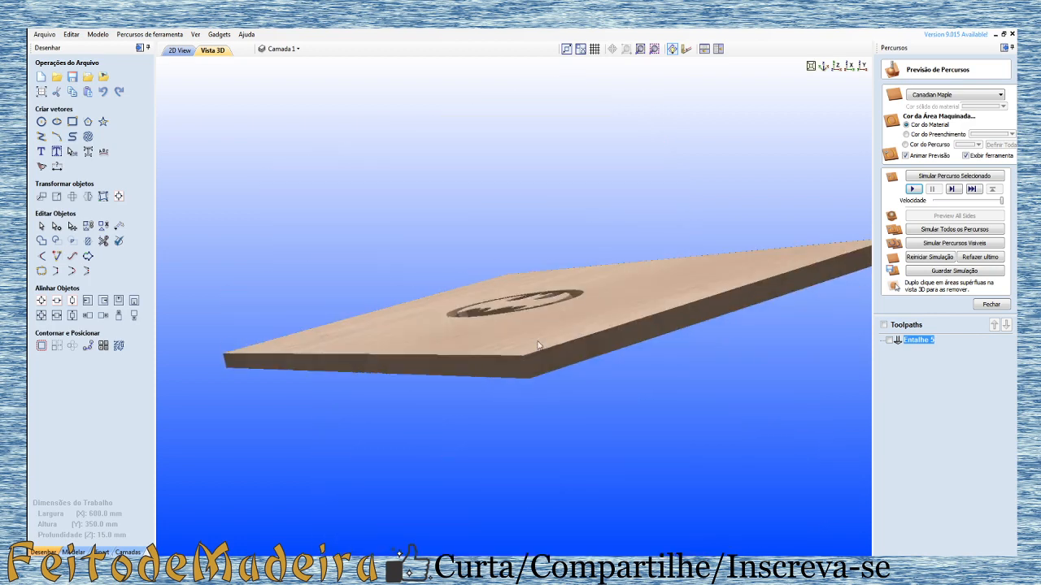
left_click_drag(540, 344, 829, 341)
Step: Reset the simulated board to uncut material and close the toolpath preview
left_click(918, 260)
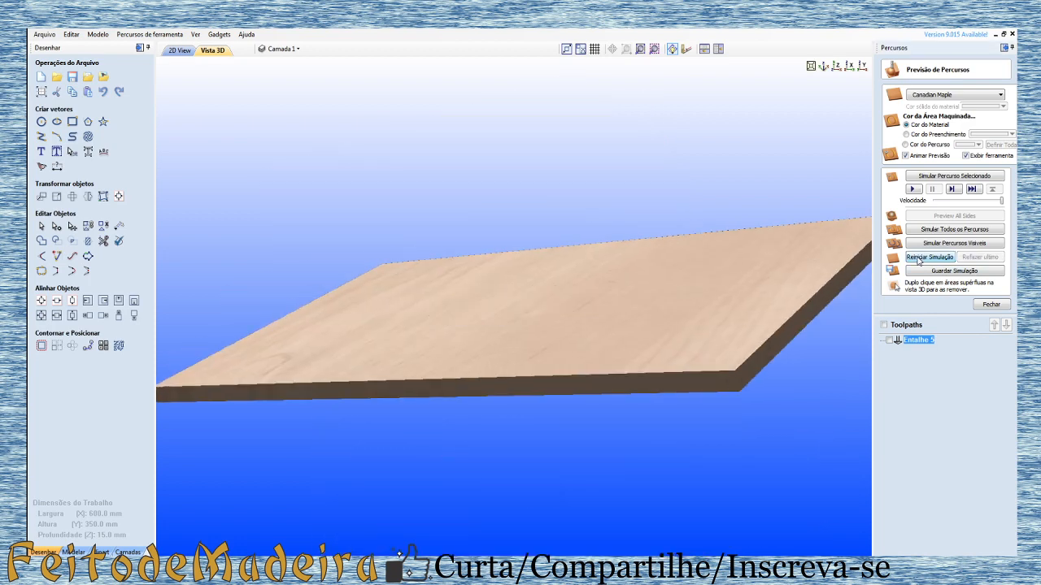
left_click_drag(629, 322, 591, 381)
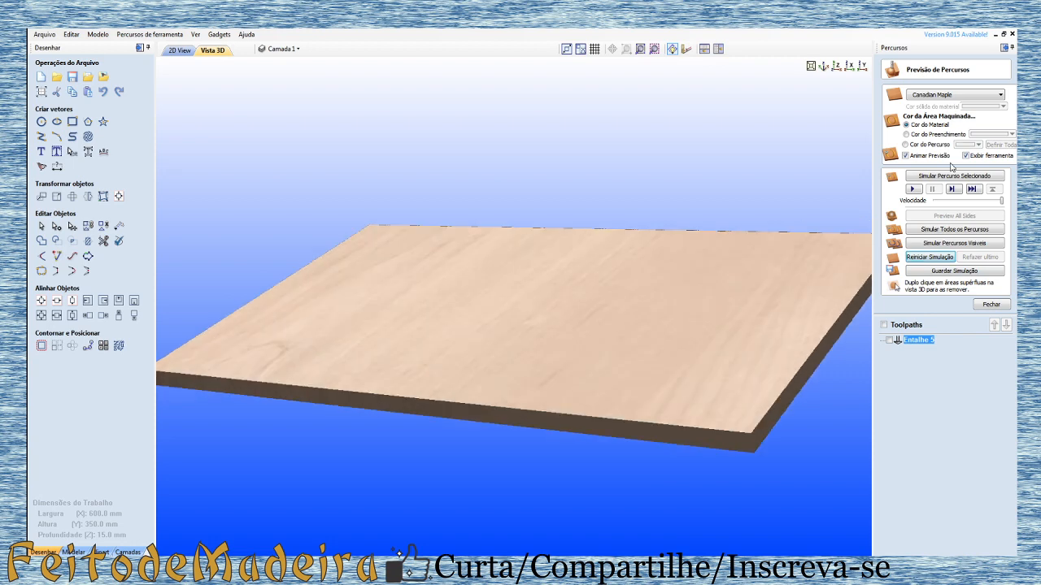
left_click(993, 305)
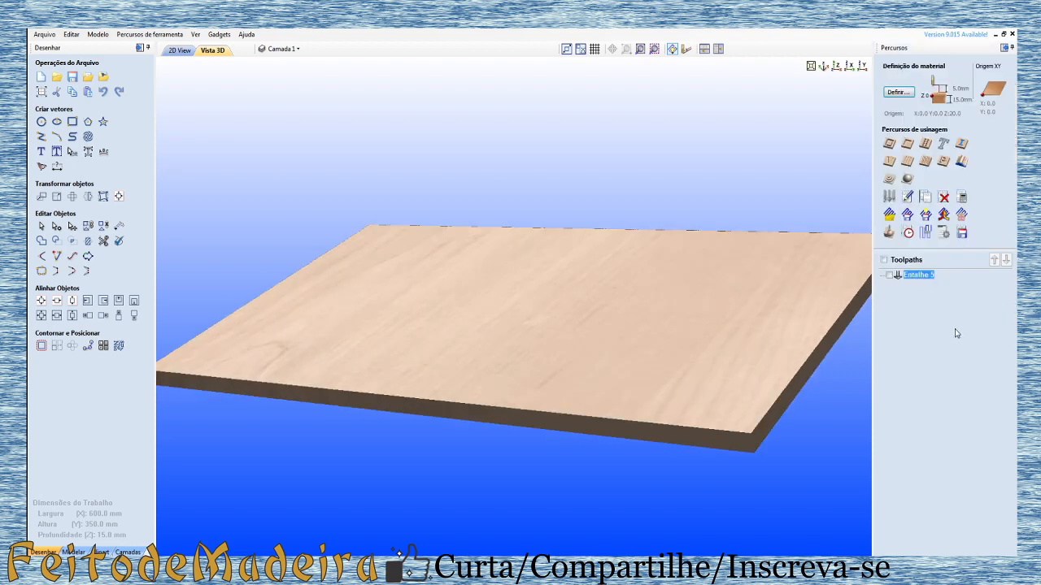
Step: Calculate a second V-carve toolpath for the bat outline and inner ellipse with flat depth enabled at 6 mm
left_click(908, 161)
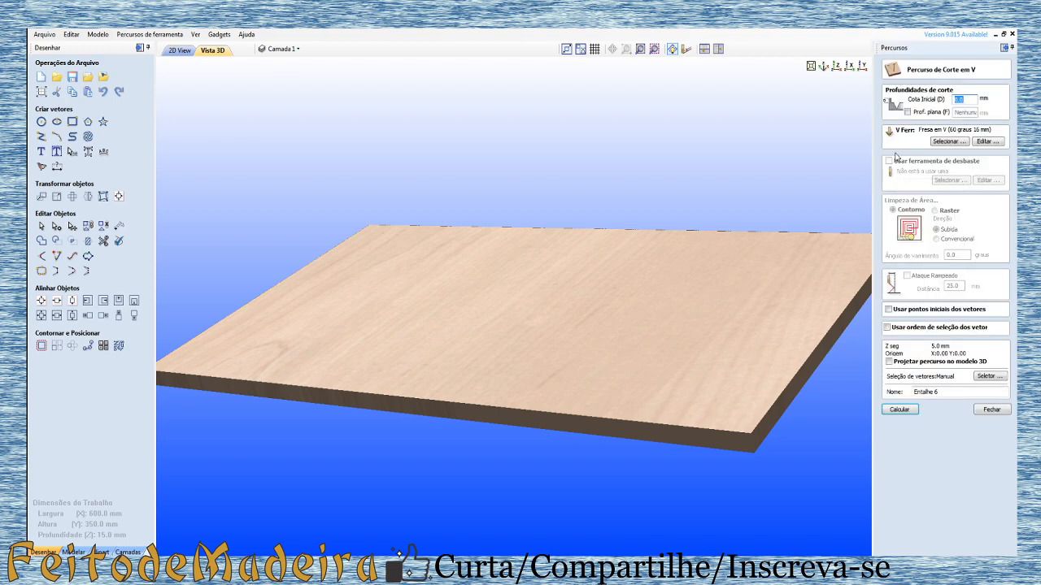
left_click(908, 112)
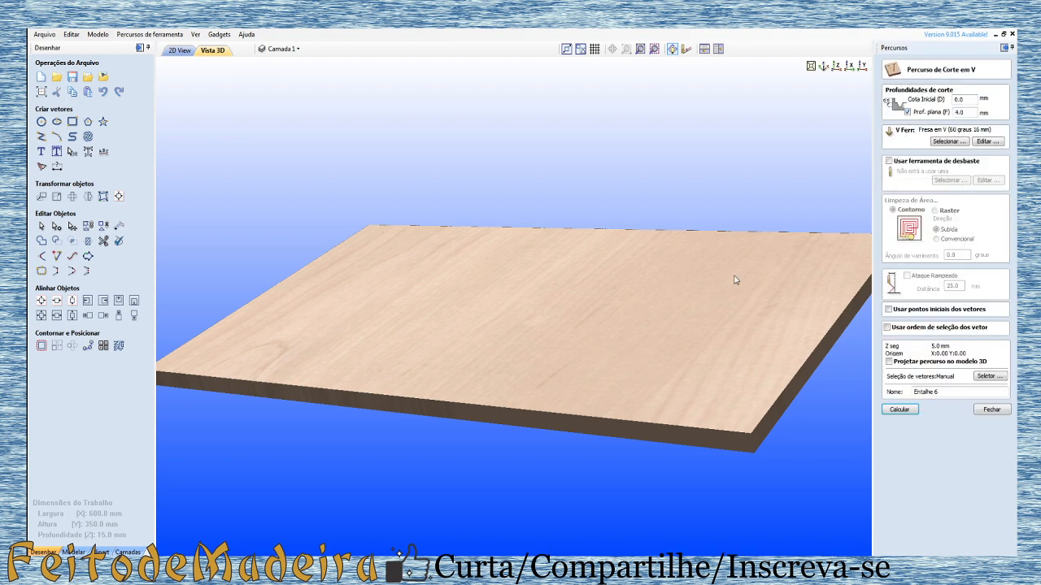
left_click_drag(708, 309, 716, 336)
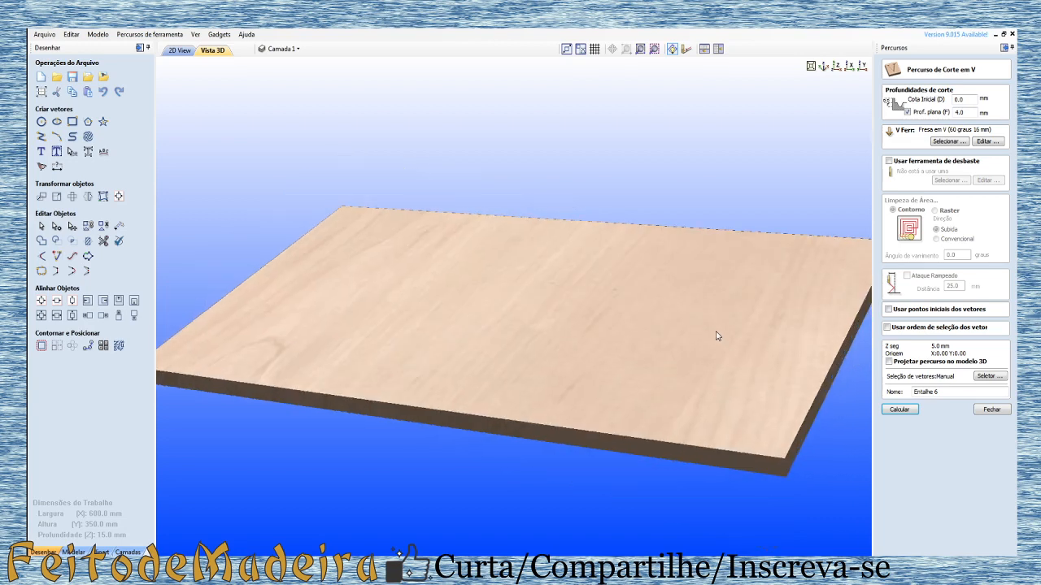
left_click_drag(535, 323, 488, 423)
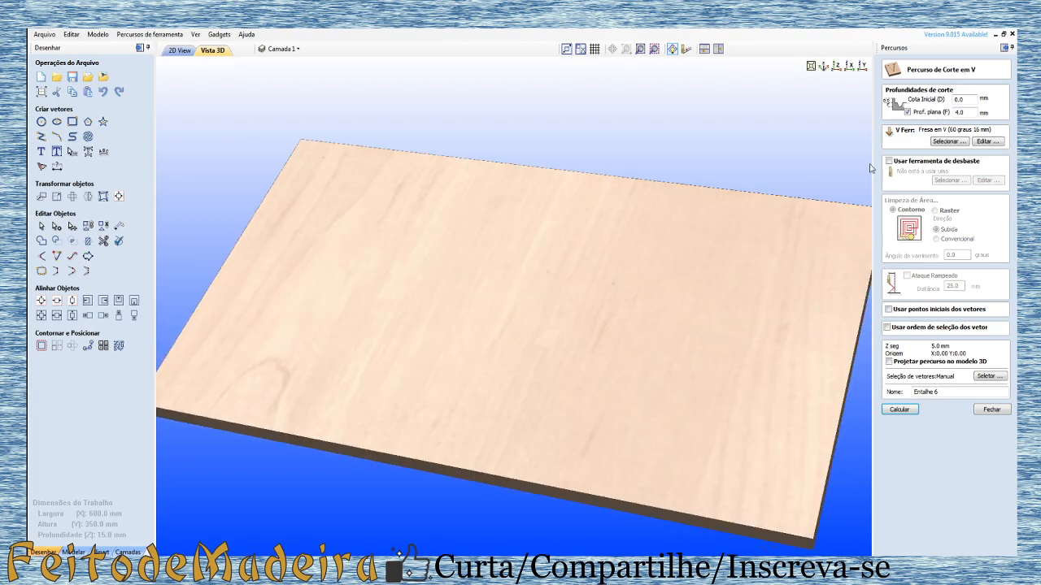
double_click(962, 113)
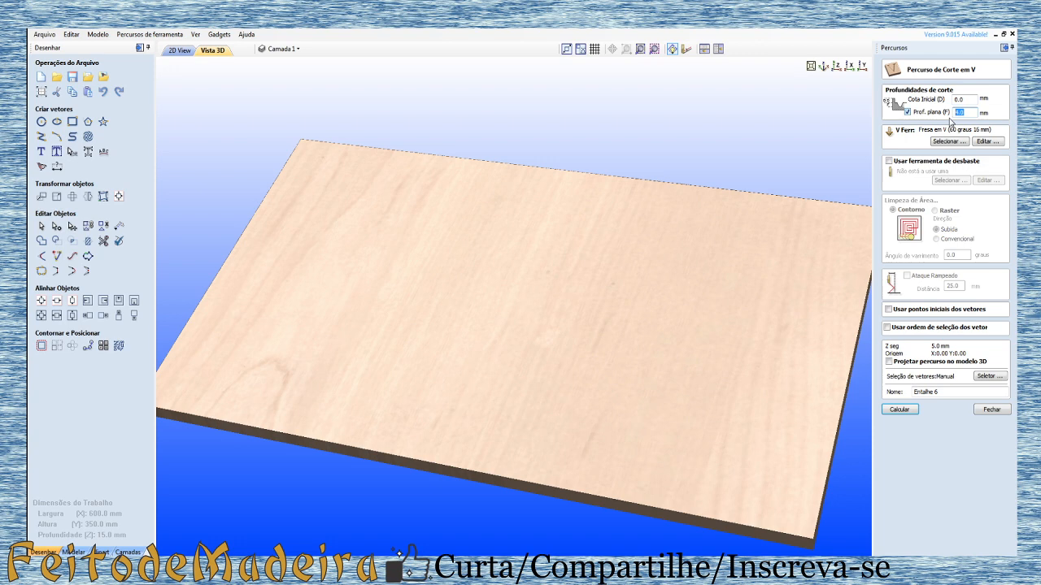
type("6")
left_click(179, 50)
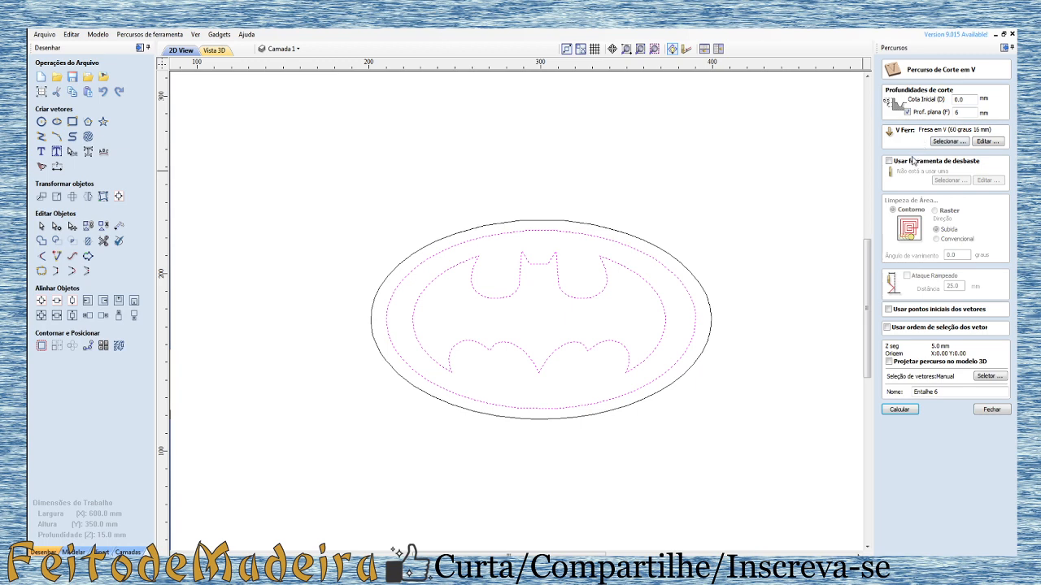
left_click(899, 411)
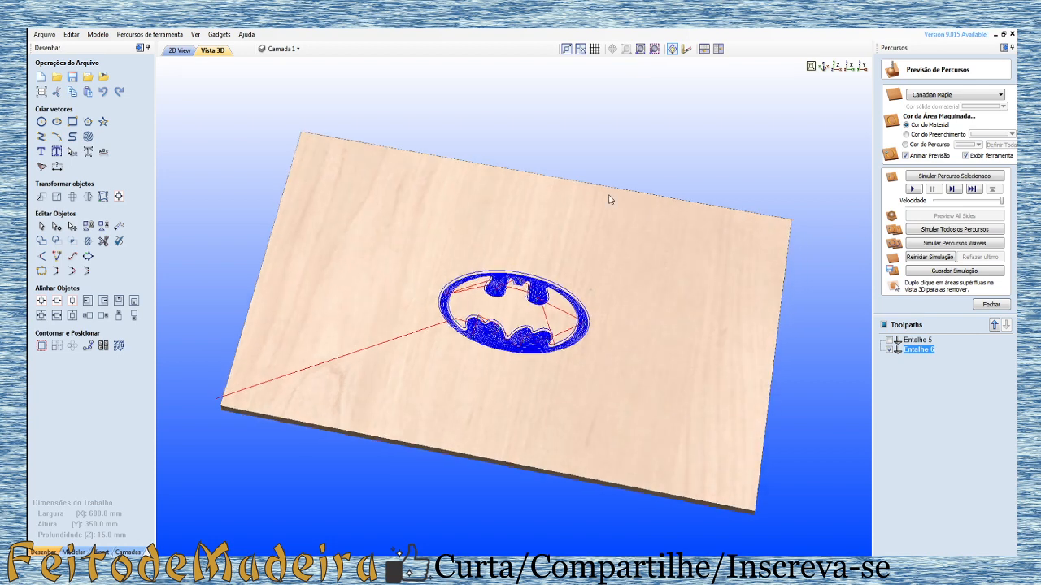
Step: Simulate the 6 mm flat-depth toolpath, inspect the carved emblem from several angles and check the toolpath details
left_click(913, 190)
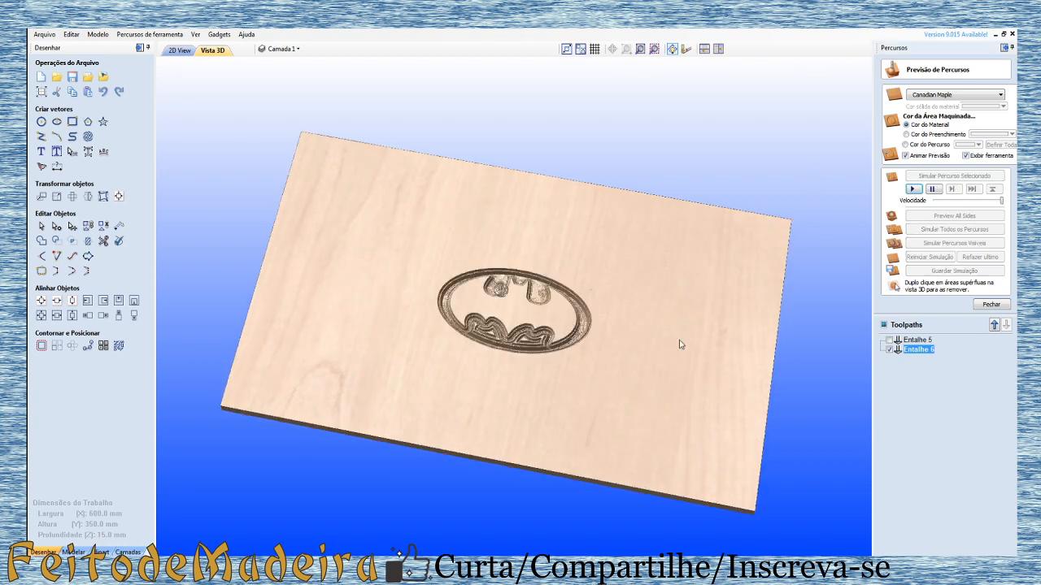
scroll(515, 386, "up", 5)
scroll(516, 388, "up", 2)
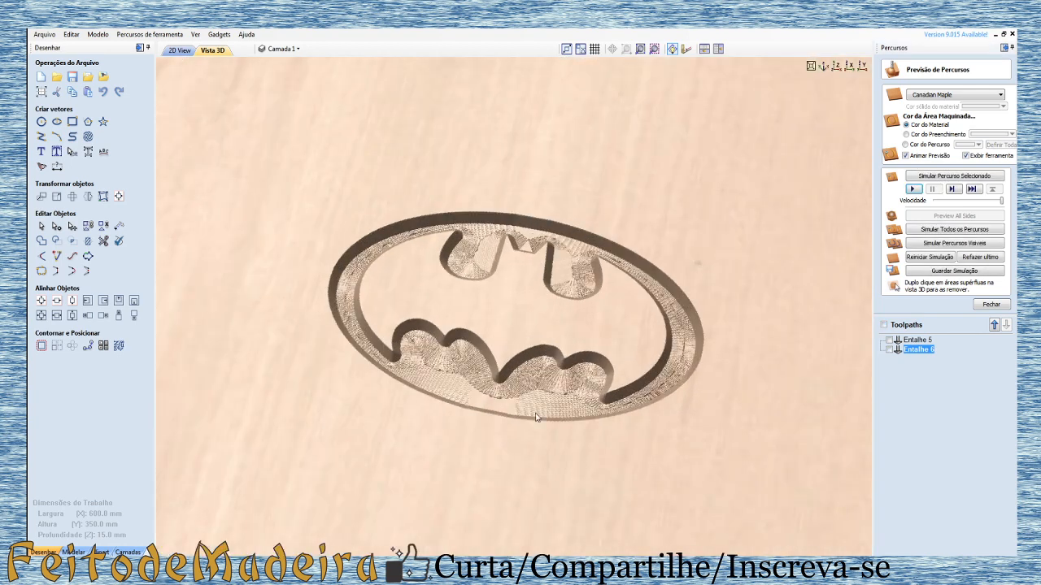
left_click_drag(534, 410, 546, 345)
left_click_drag(514, 424, 460, 472)
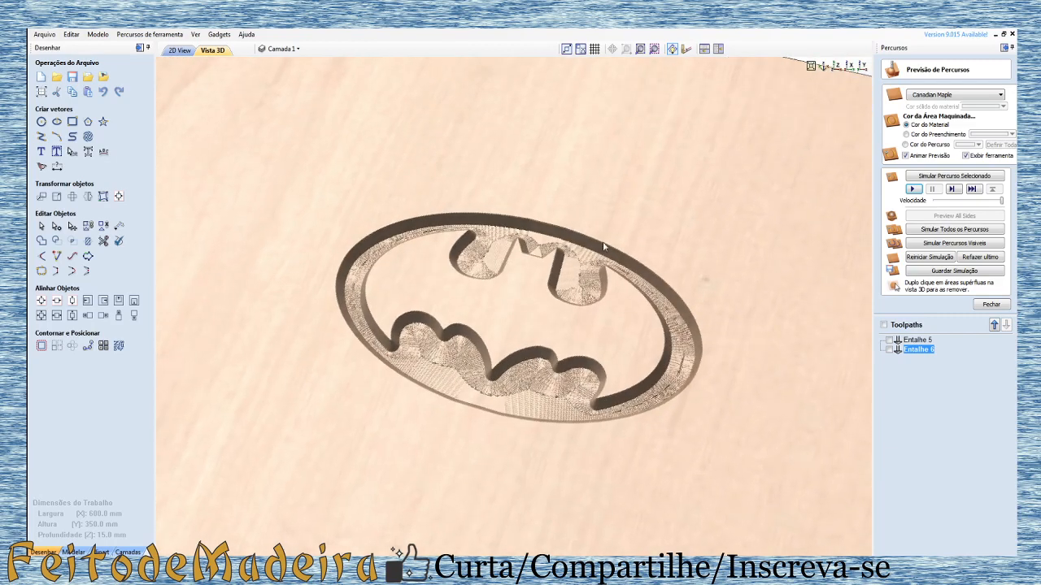
left_click_drag(441, 488, 406, 281)
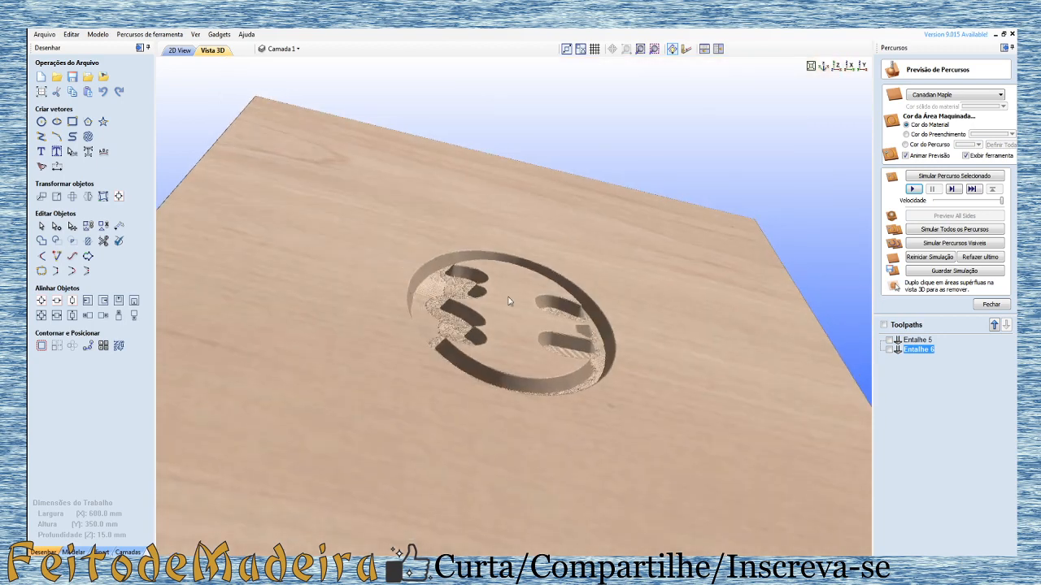
left_click_drag(414, 338, 540, 162)
left_click_drag(374, 363, 452, 395)
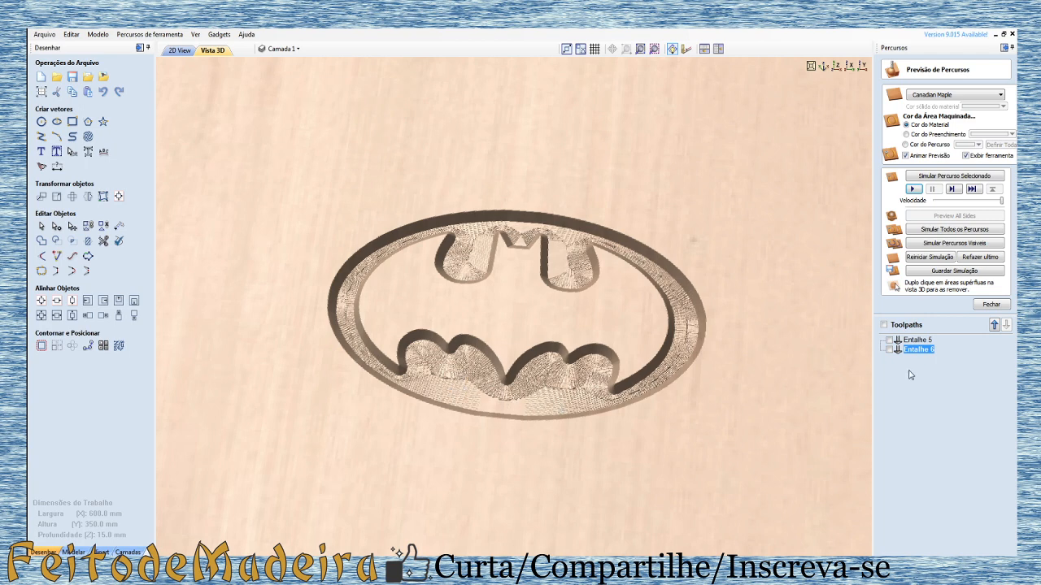
mouse_move(924, 353)
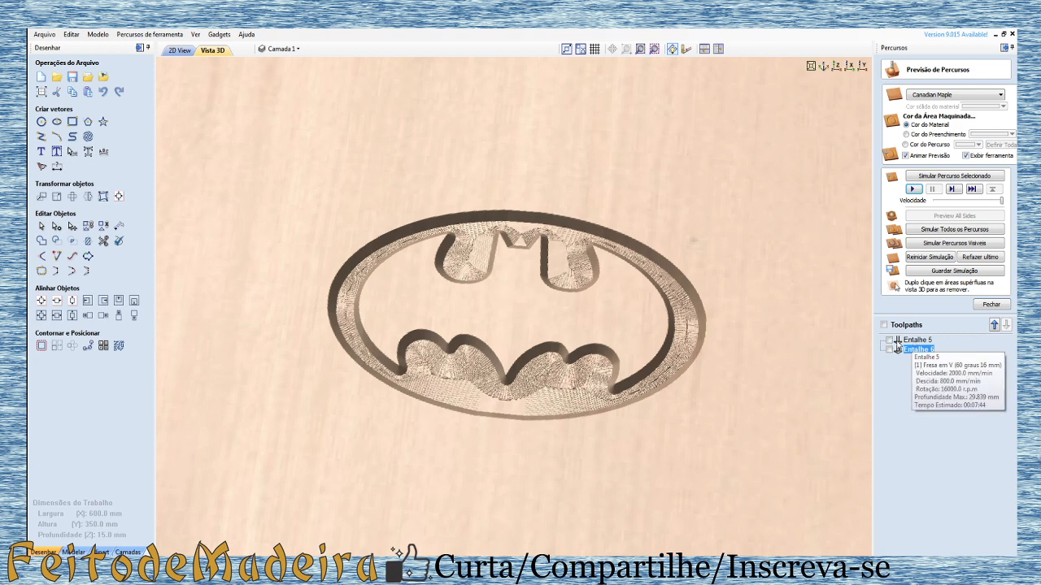
Step: Recalculate the 6 mm flat-depth V-carve toolpath with End Mill (6 mm) enabled as its area clearance tool
left_click(909, 339)
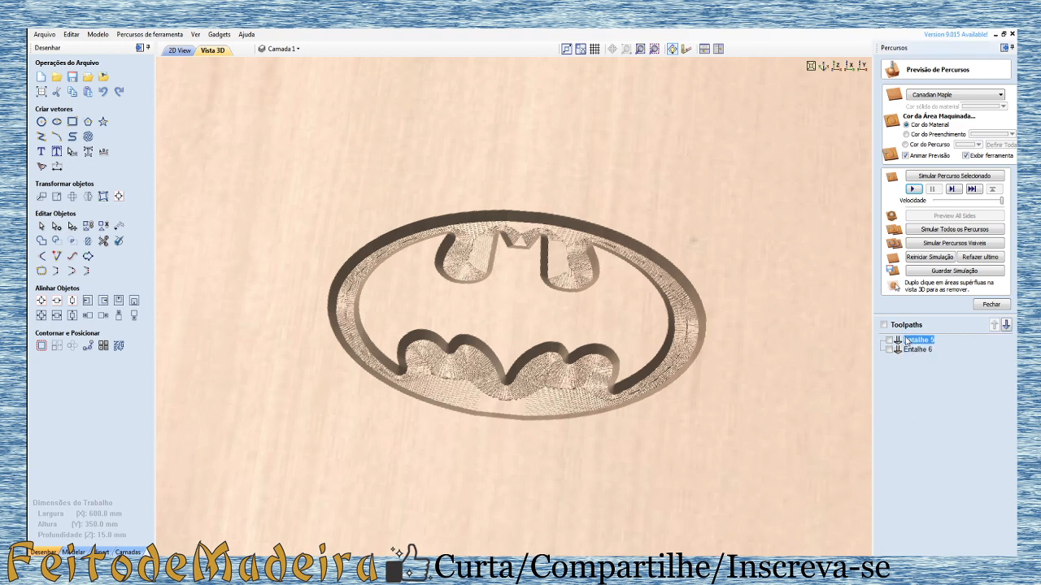
double_click(908, 342)
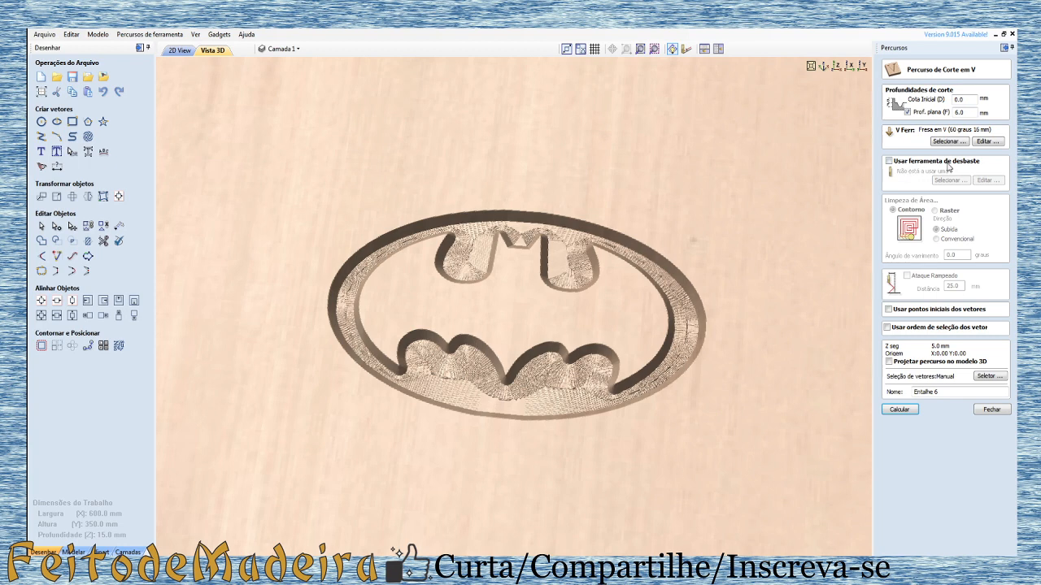
left_click(891, 163)
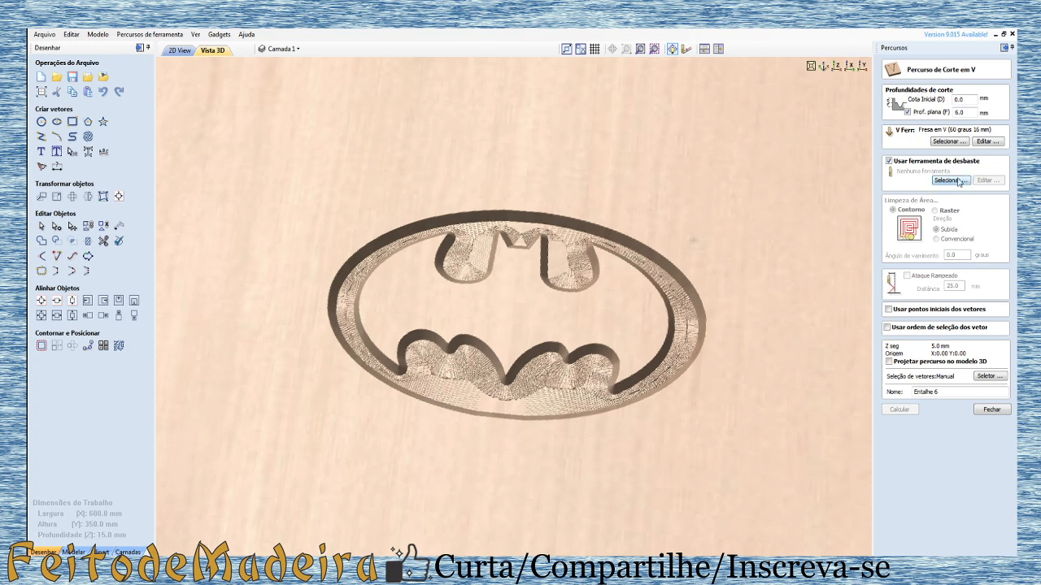
left_click(951, 180)
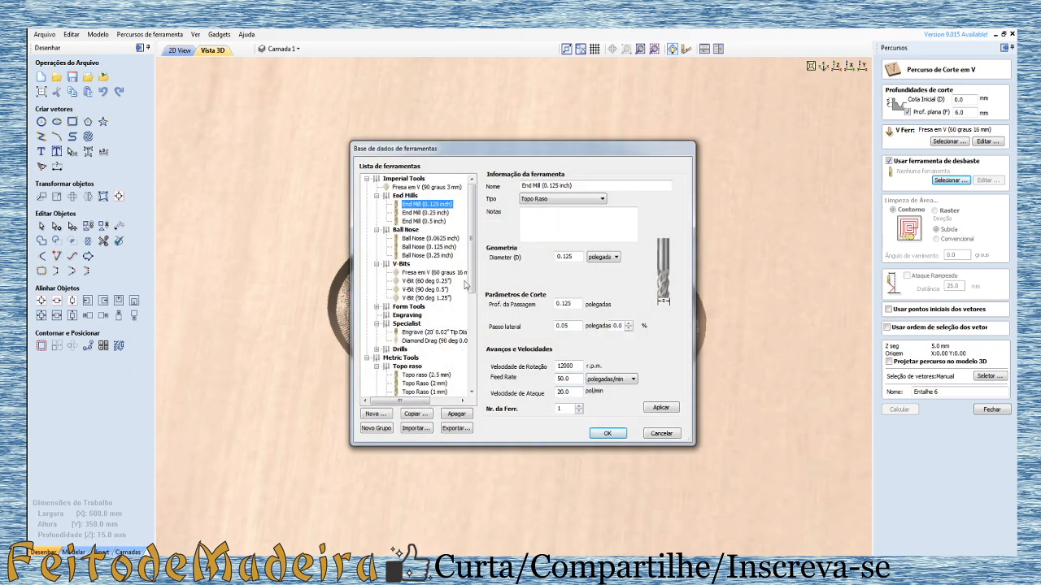
left_click_drag(469, 284, 473, 317)
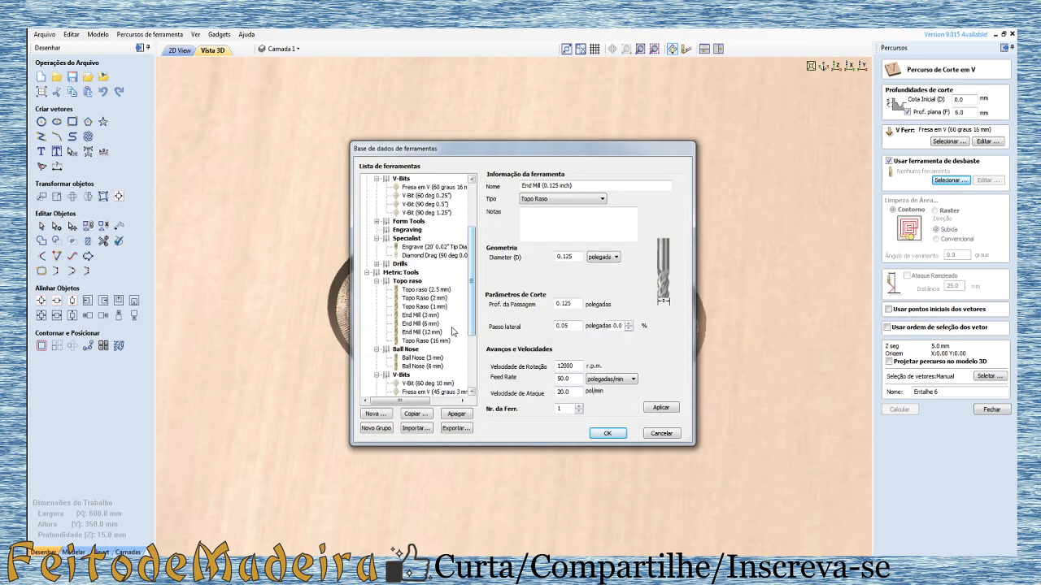
left_click(420, 323)
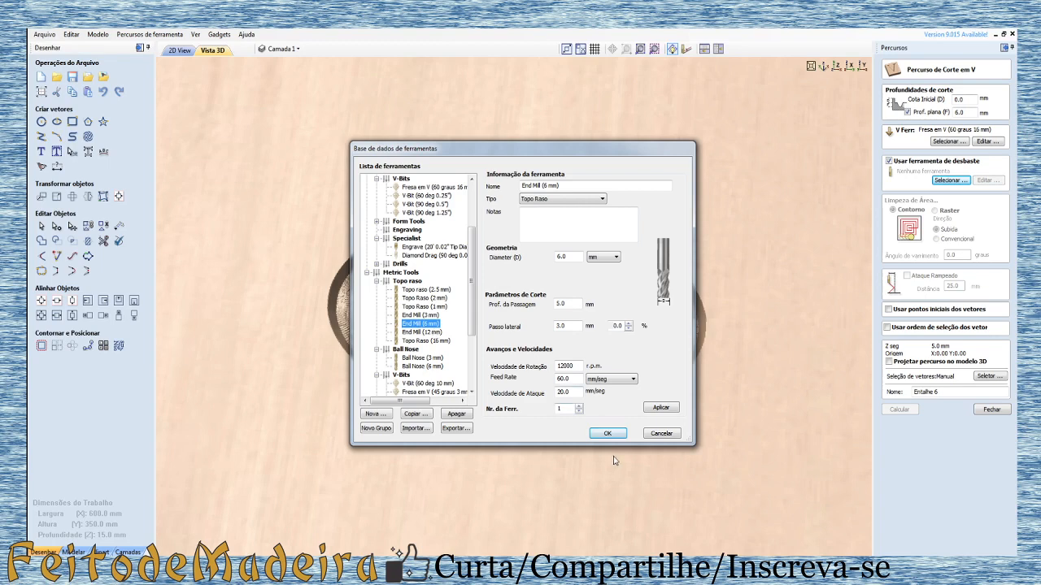
left_click(607, 432)
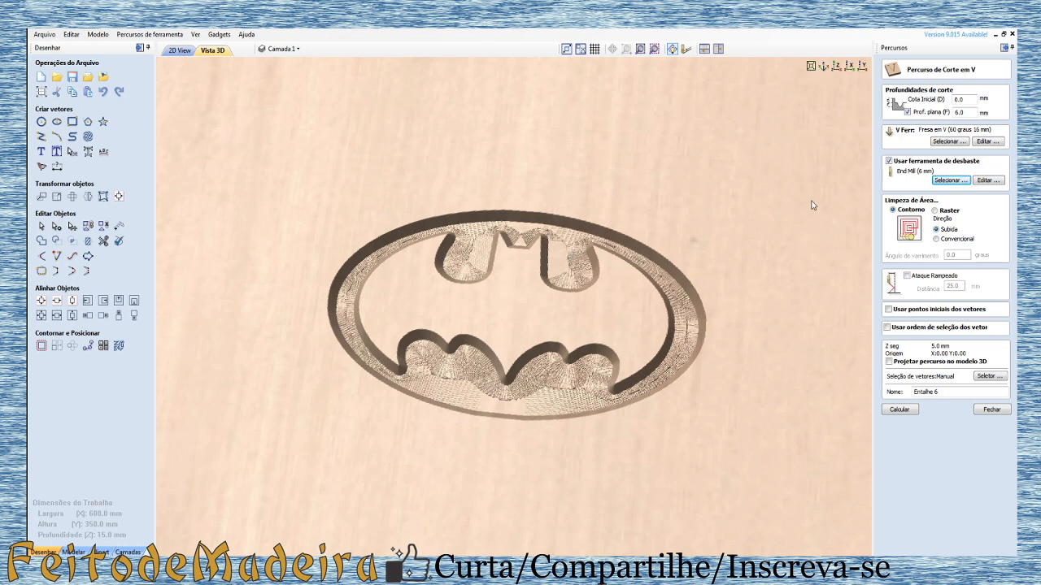
left_click(900, 410)
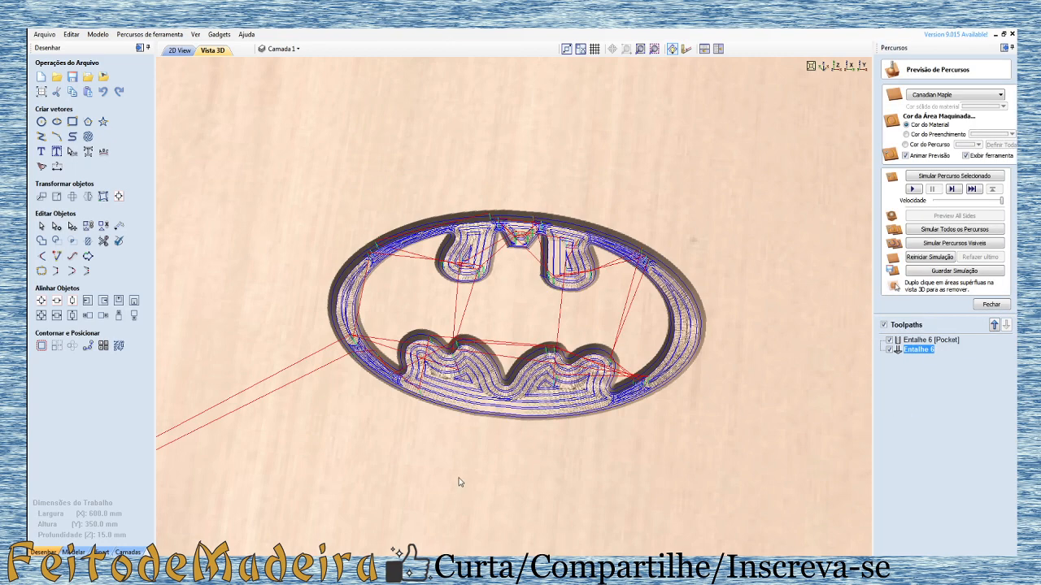
Step: Inspect the pocket and V-bit toolpaths by isolating the V-bit passes and viewing the emblem from several angles
left_click_drag(459, 482, 532, 438)
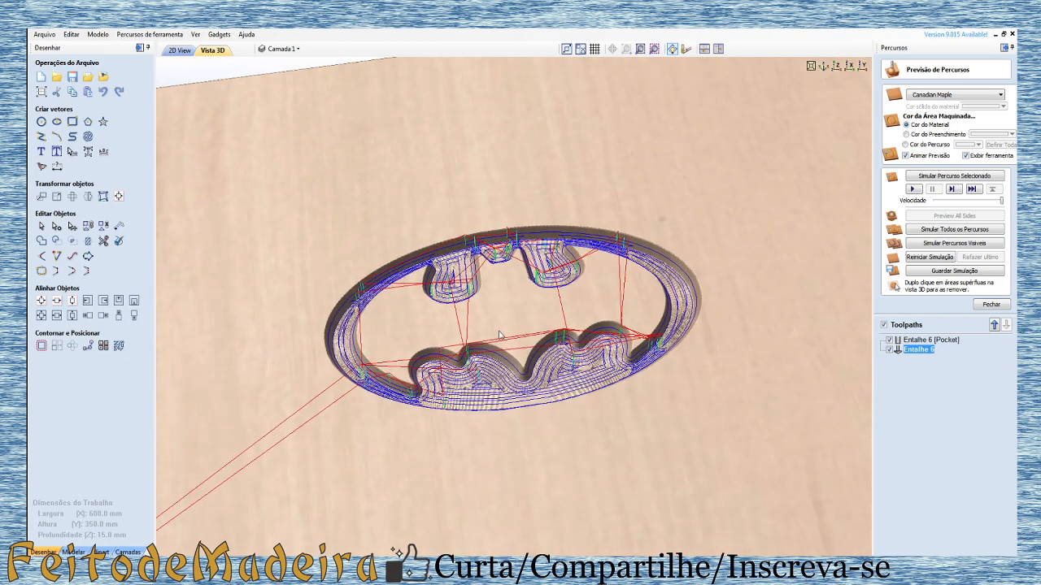
left_click_drag(499, 334, 512, 421)
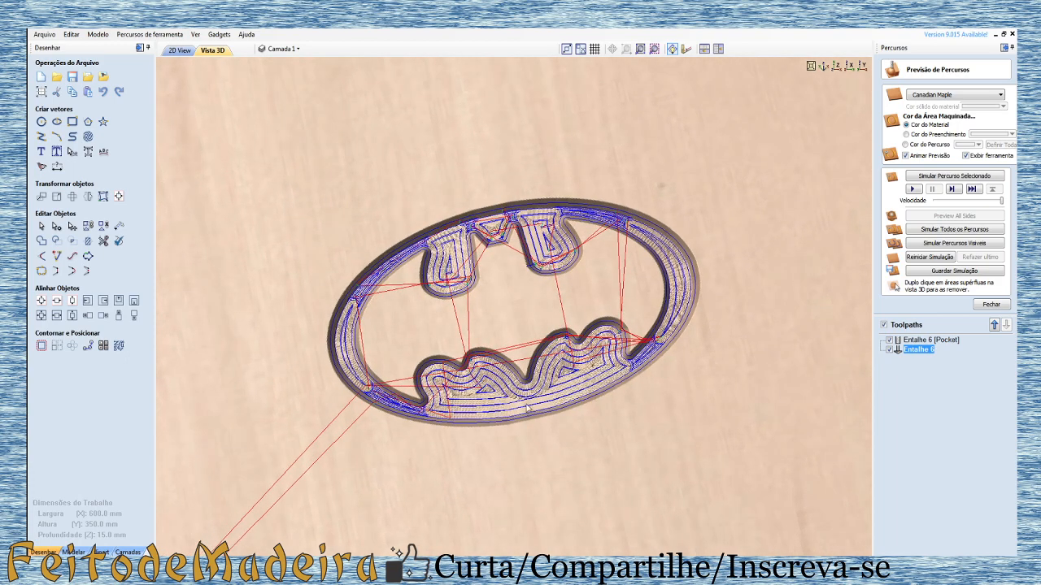
left_click(890, 350)
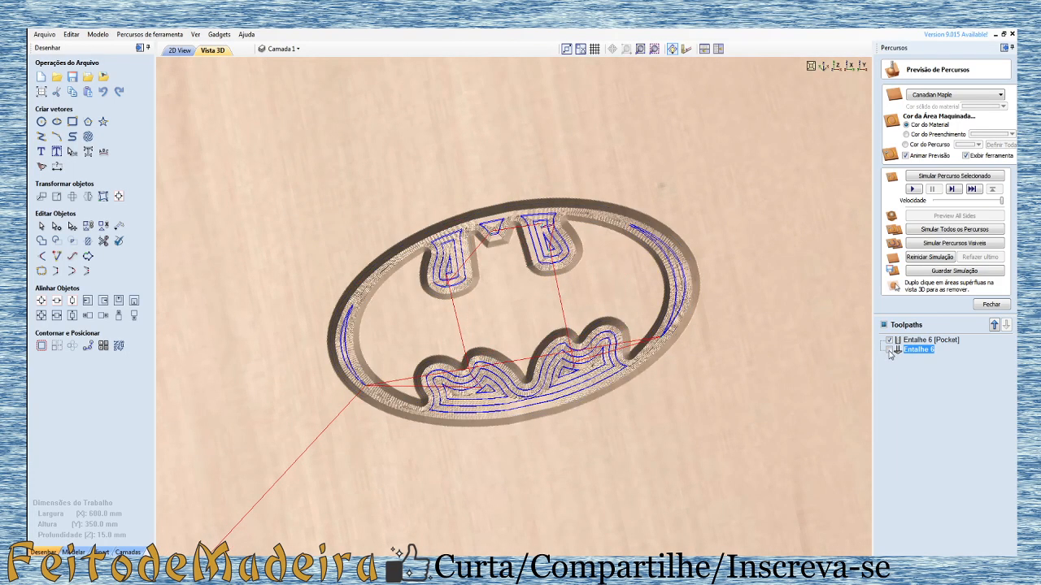
left_click(890, 340)
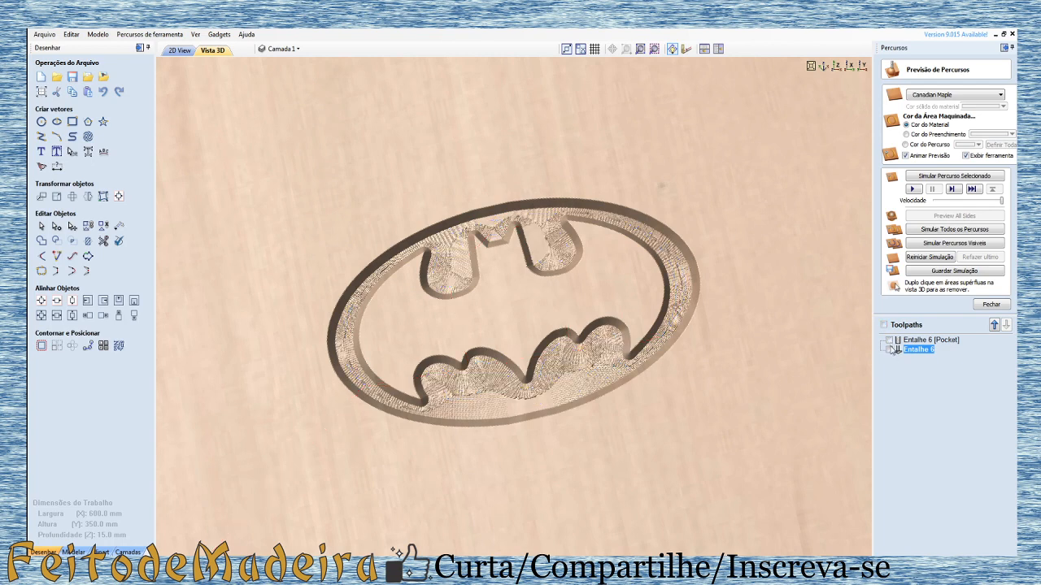
left_click(889, 349)
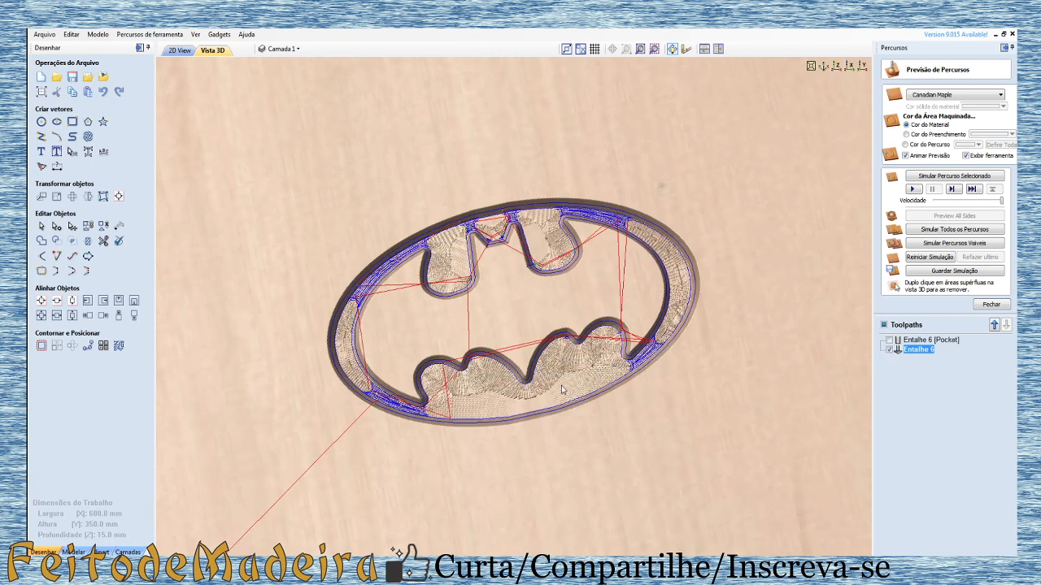
left_click_drag(502, 415, 469, 409)
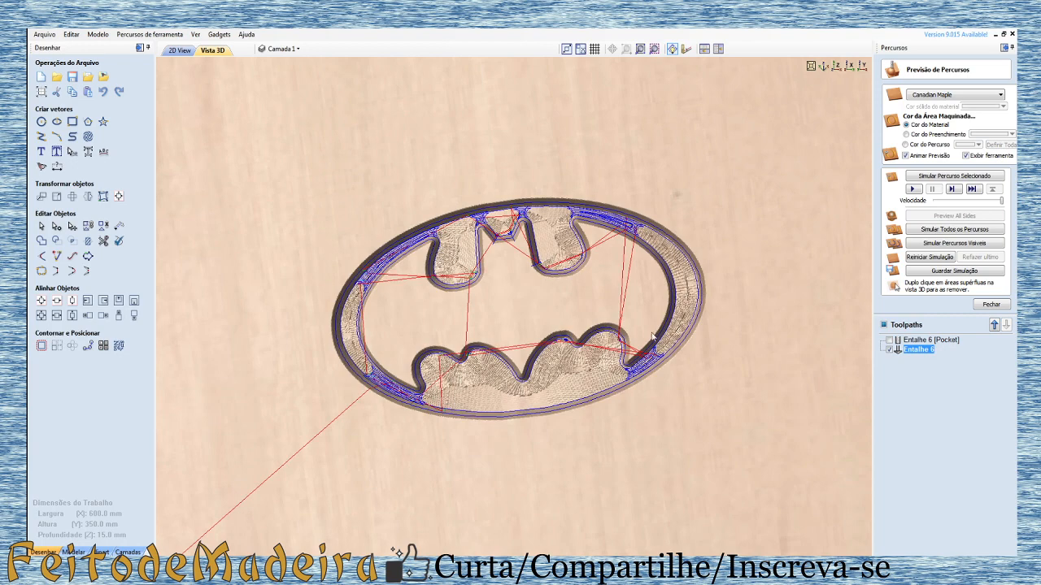
scroll(574, 387, "up", 5)
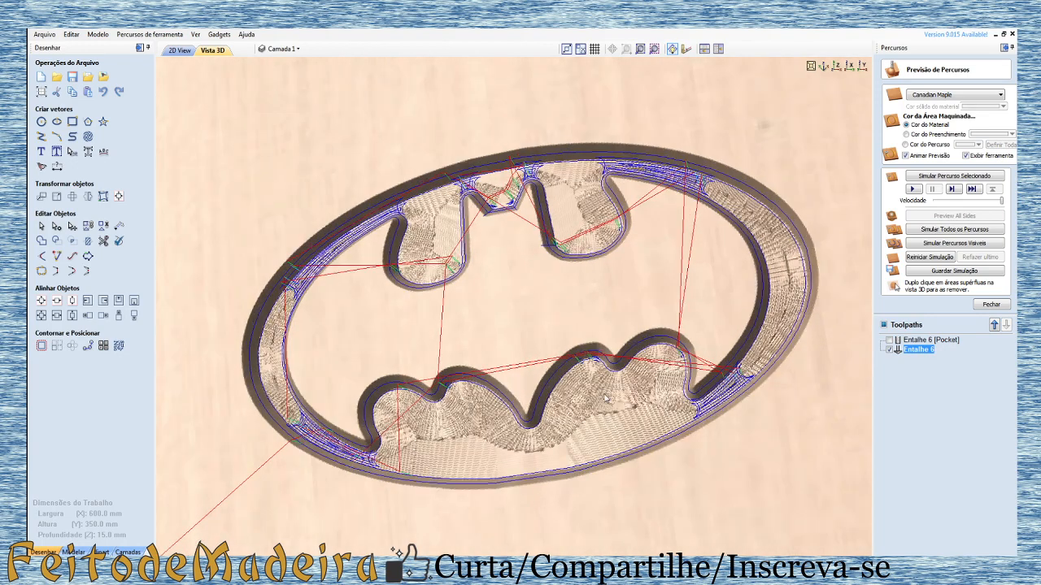
left_click_drag(587, 348, 766, 376)
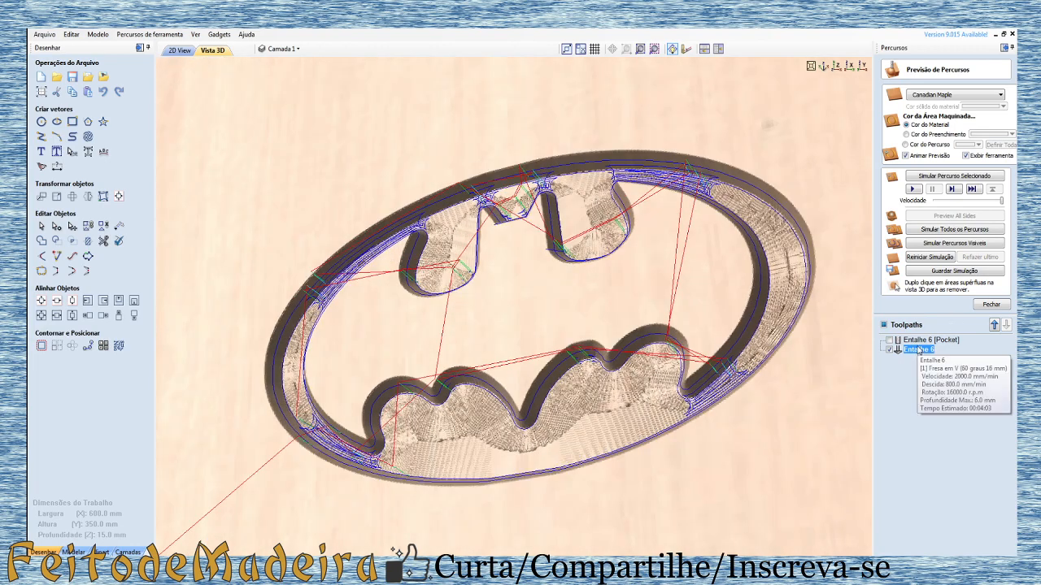
Step: Set the V-bit's pass depth to 6 mm in the Entalhe 6 toolpath and recalculate it
double_click(920, 350)
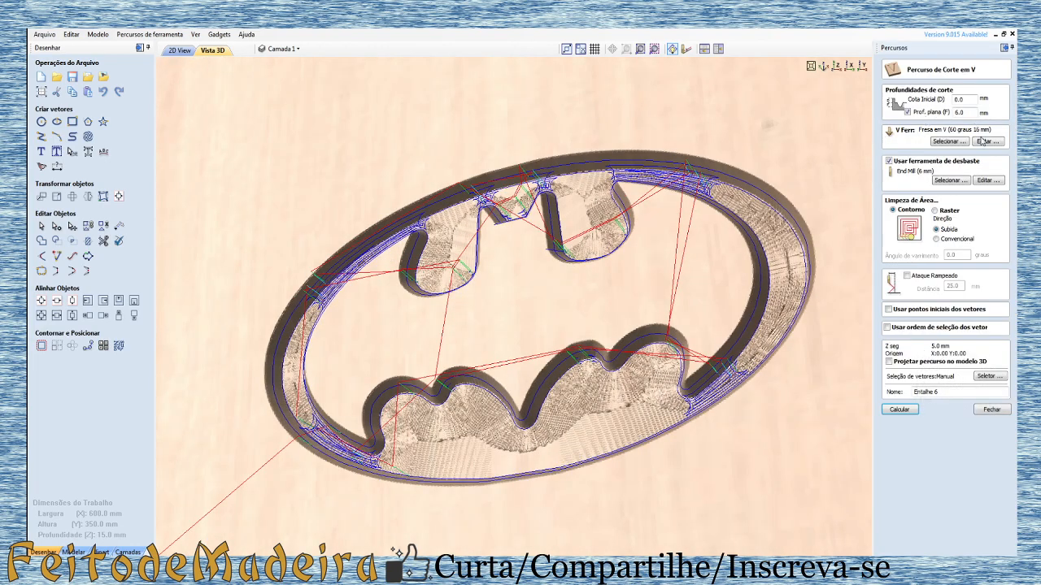
left_click(986, 142)
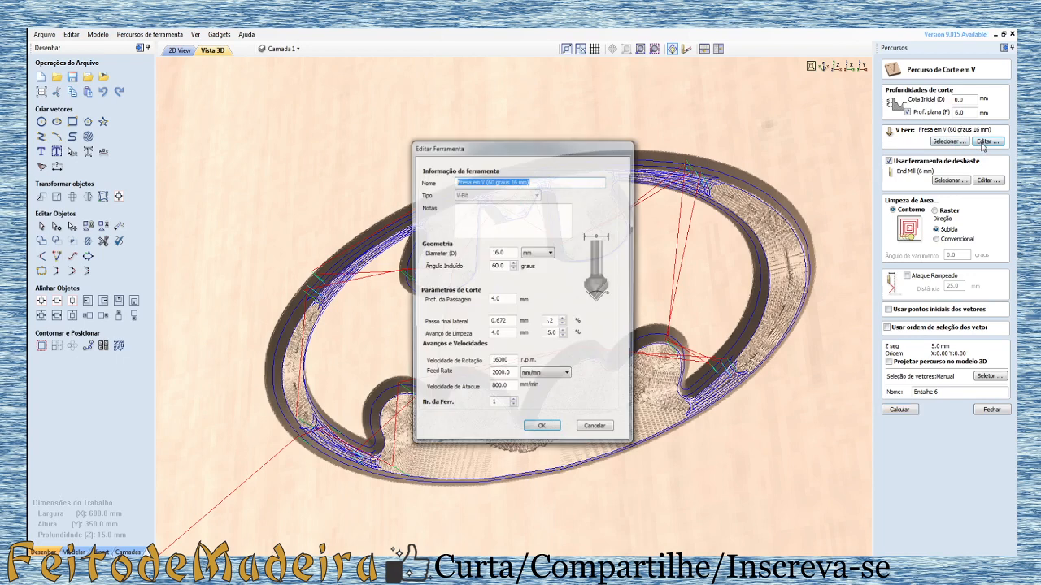
left_click(508, 298)
double_click(497, 299)
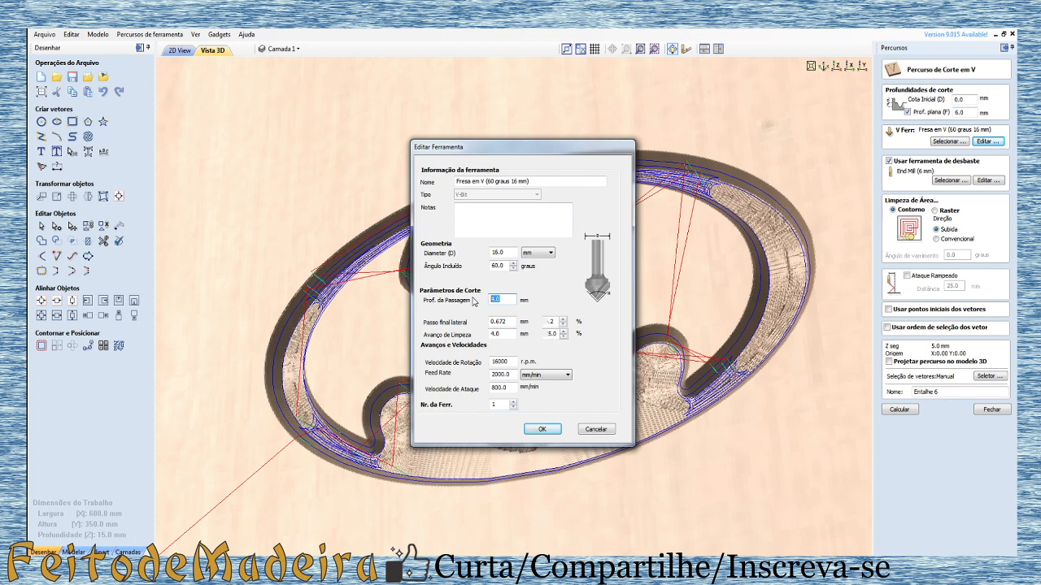
type("6")
left_click(543, 429)
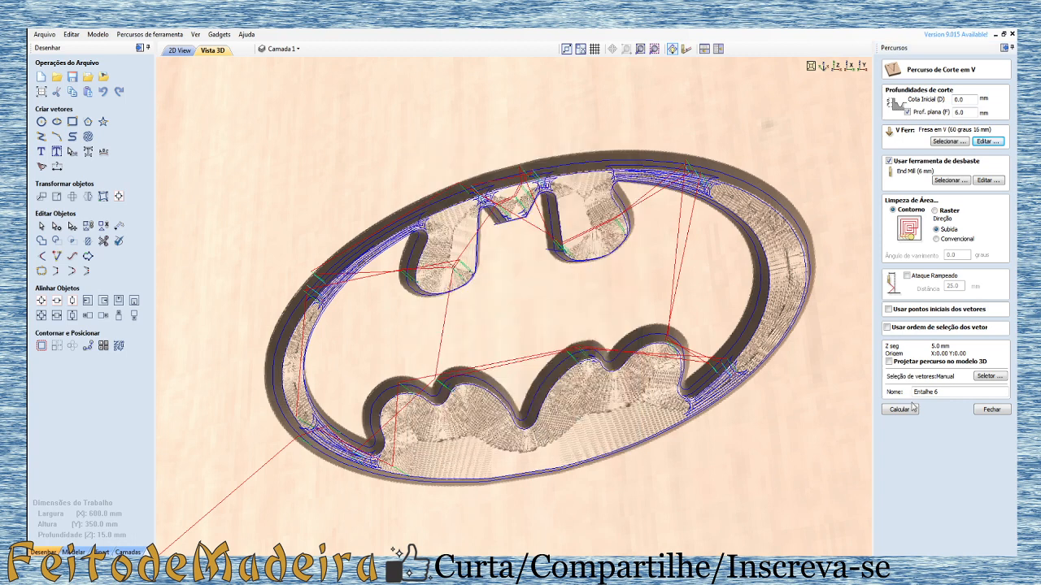
left_click(901, 411)
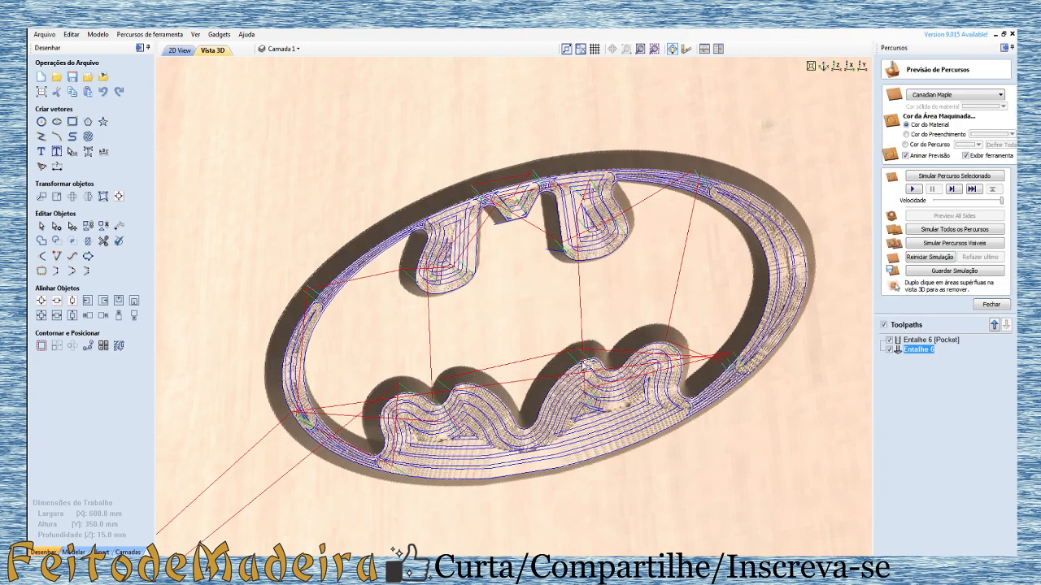
Step: Compare the recalculated pocket and V-bit passes, showing them separately and together from several angles
left_click(890, 351)
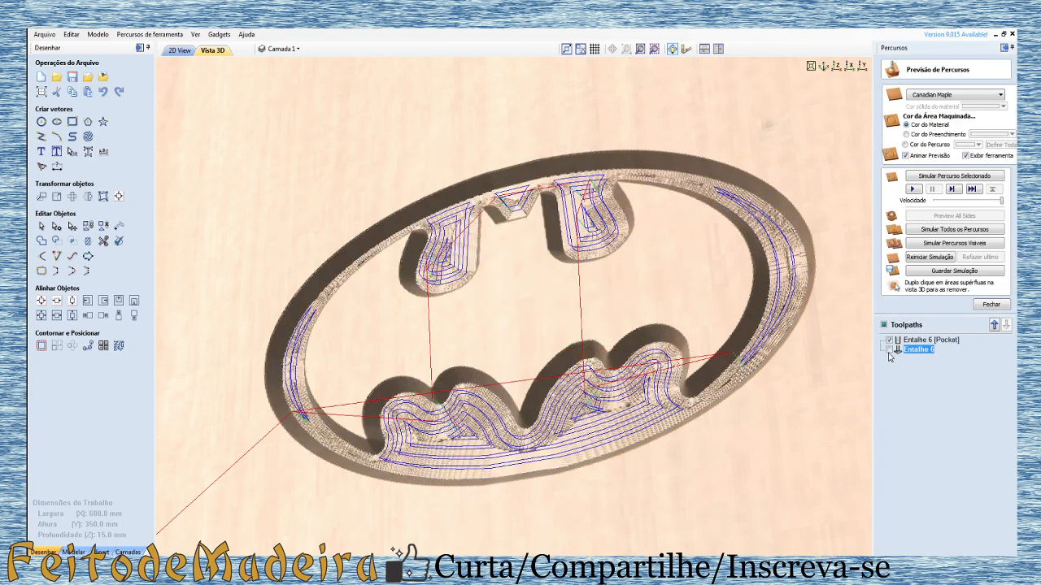
left_click(890, 340)
left_click(891, 350)
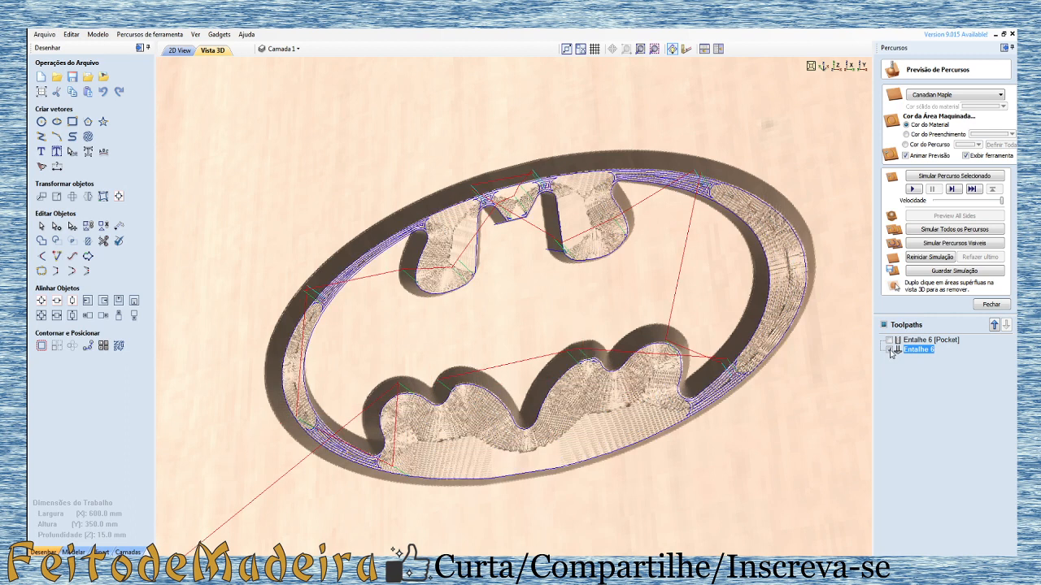
left_click(891, 350)
left_click(890, 350)
left_click_drag(604, 413, 602, 372)
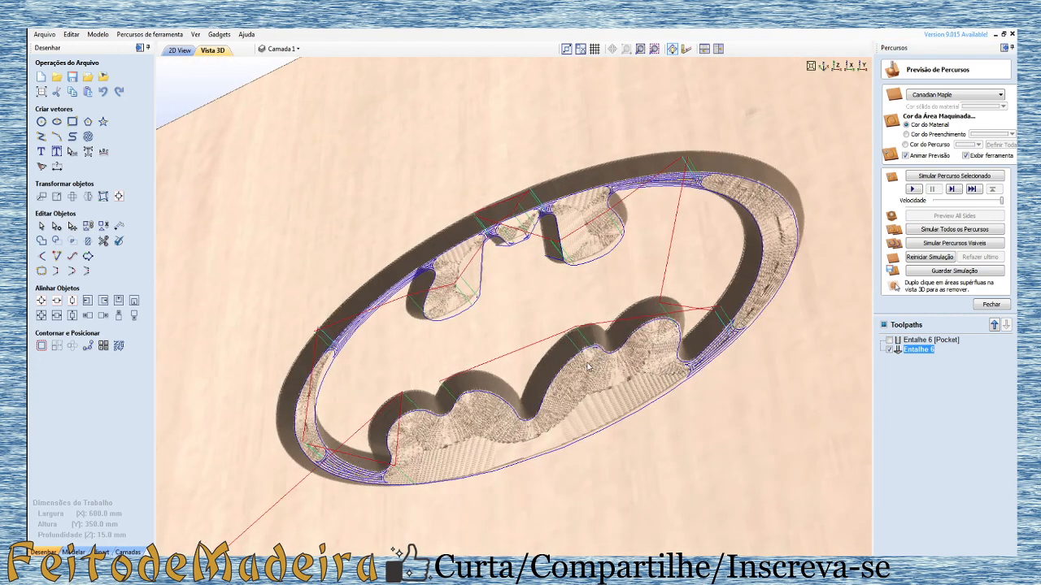
left_click_drag(697, 378, 698, 209)
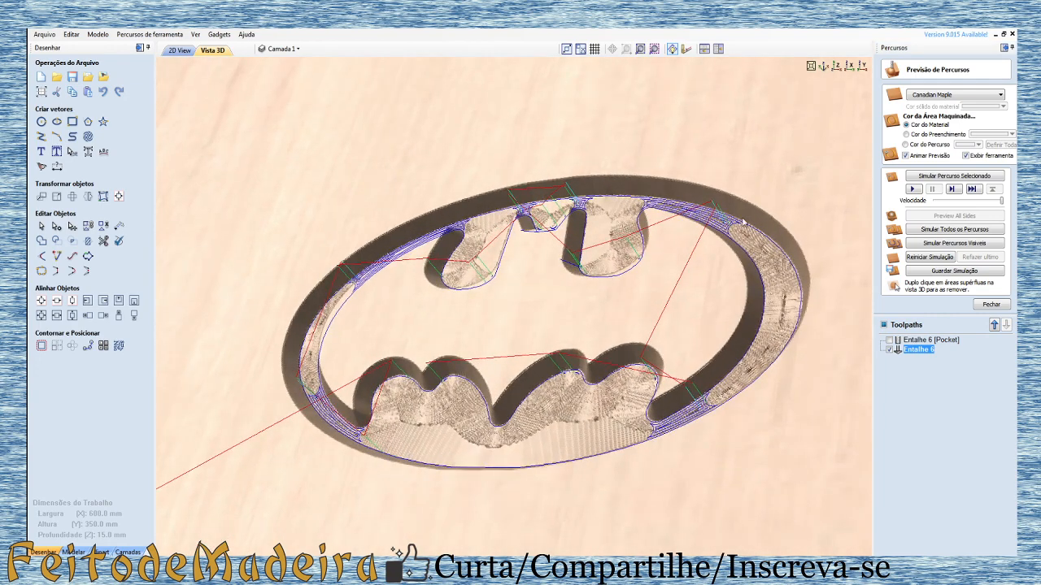
left_click_drag(667, 253, 694, 284)
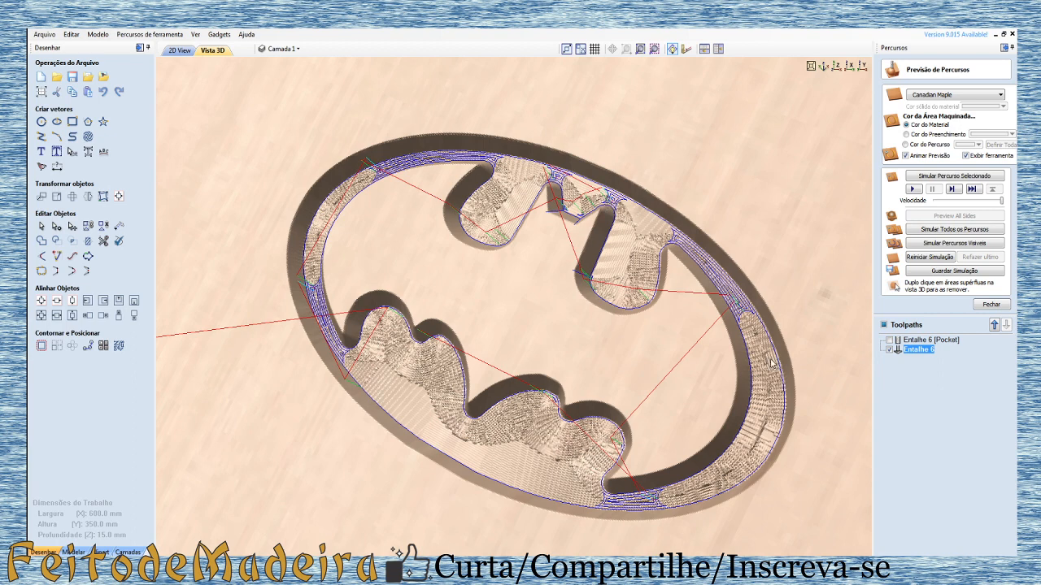
left_click(889, 349)
left_click(890, 349)
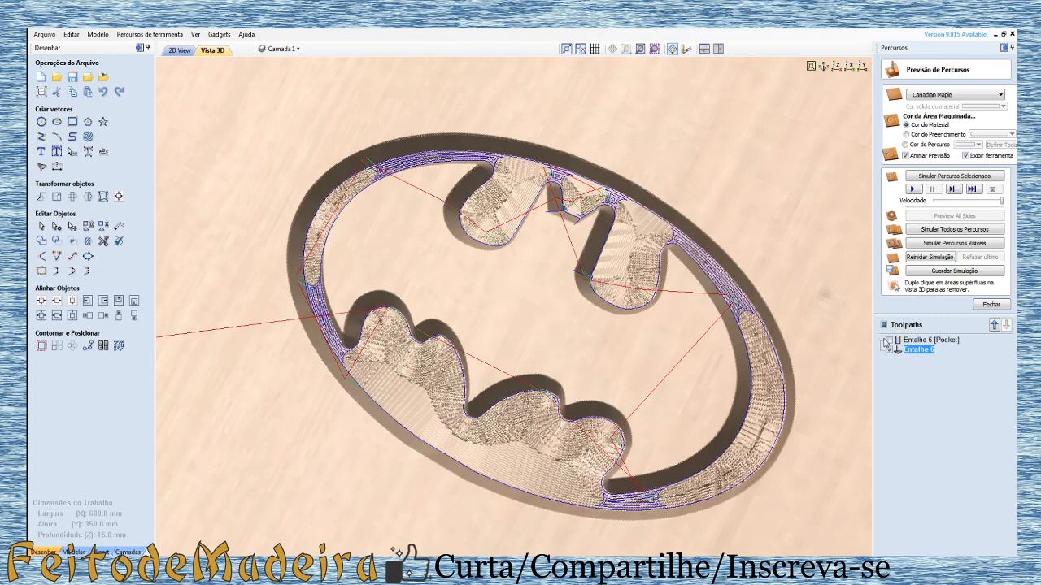
left_click(890, 340)
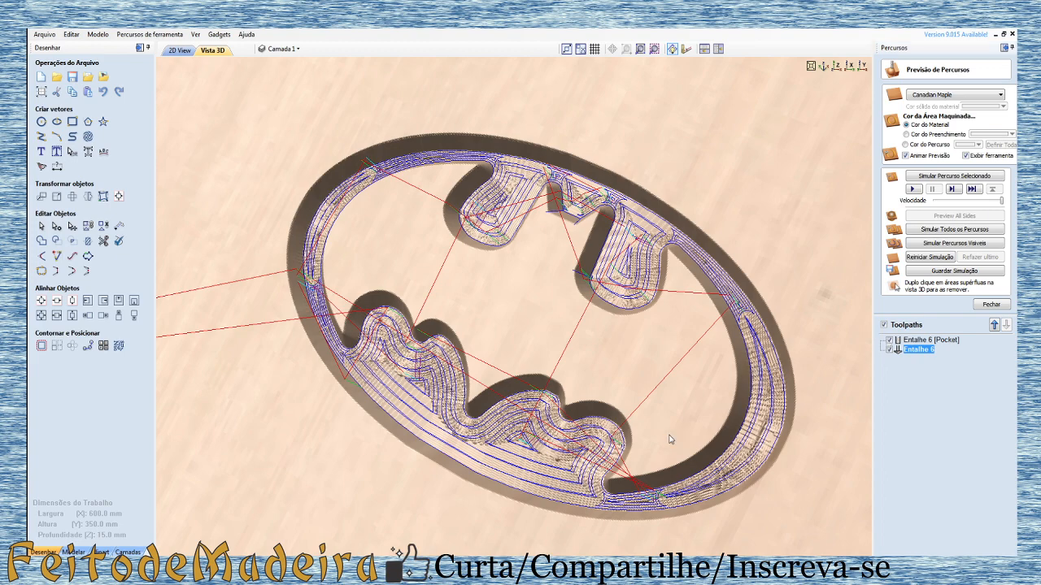
left_click_drag(669, 439, 745, 318)
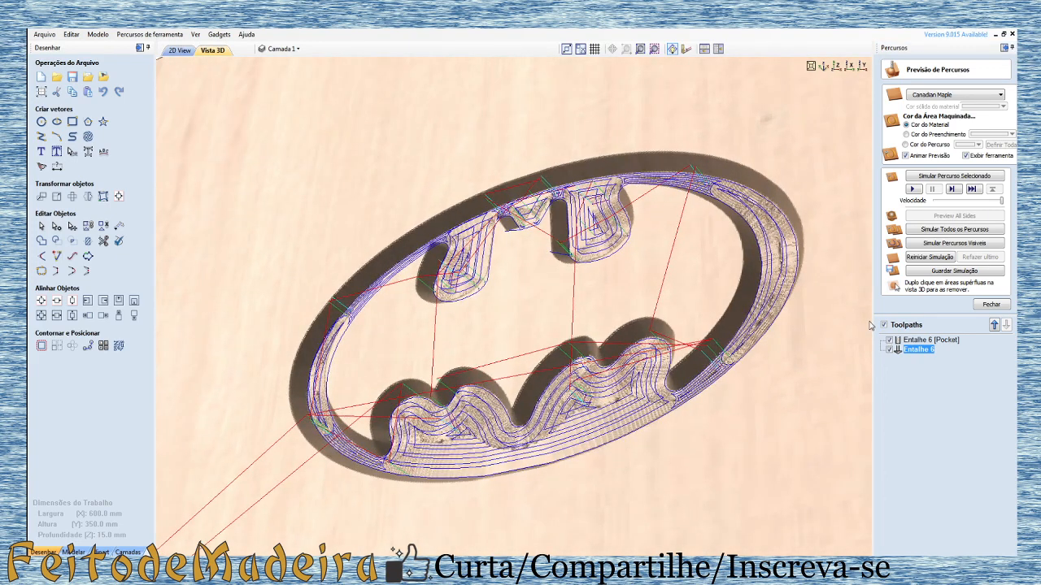
Step: Reset the simulated board to uncut material and display only the Entalhe 6 [Pocket] toolpath
left_click(922, 257)
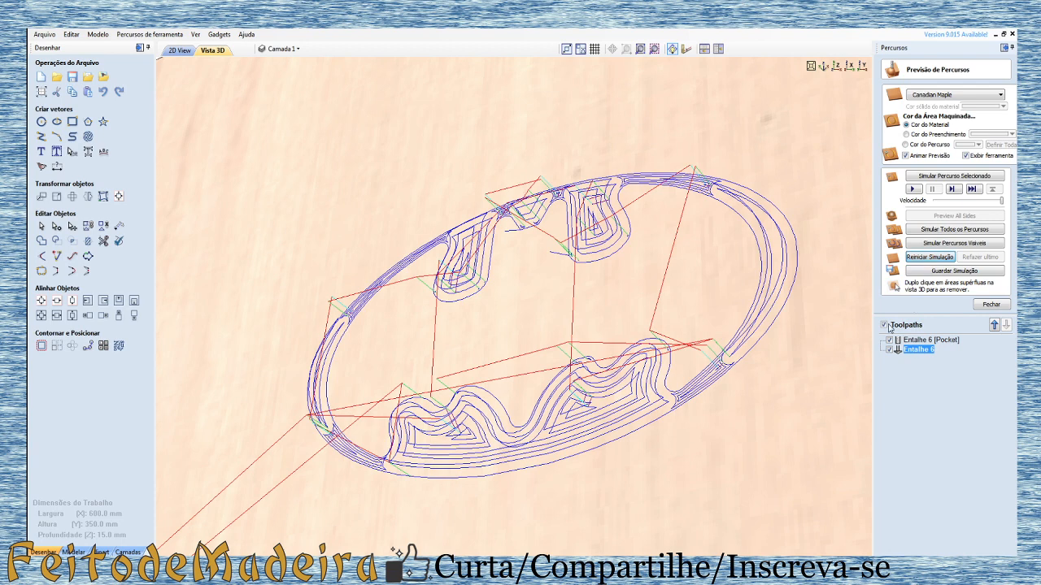
left_click(888, 349)
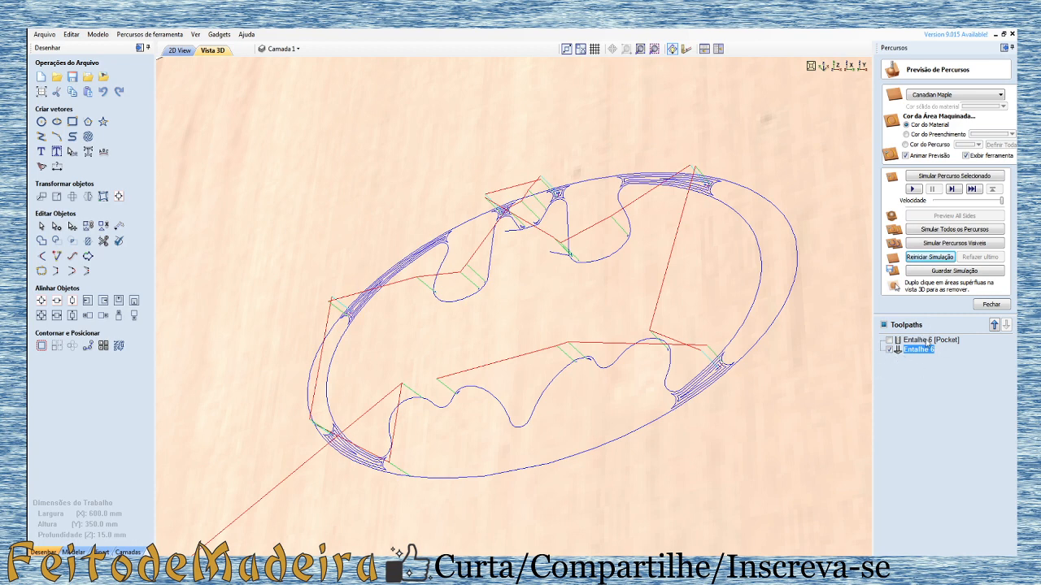
mouse_move(929, 348)
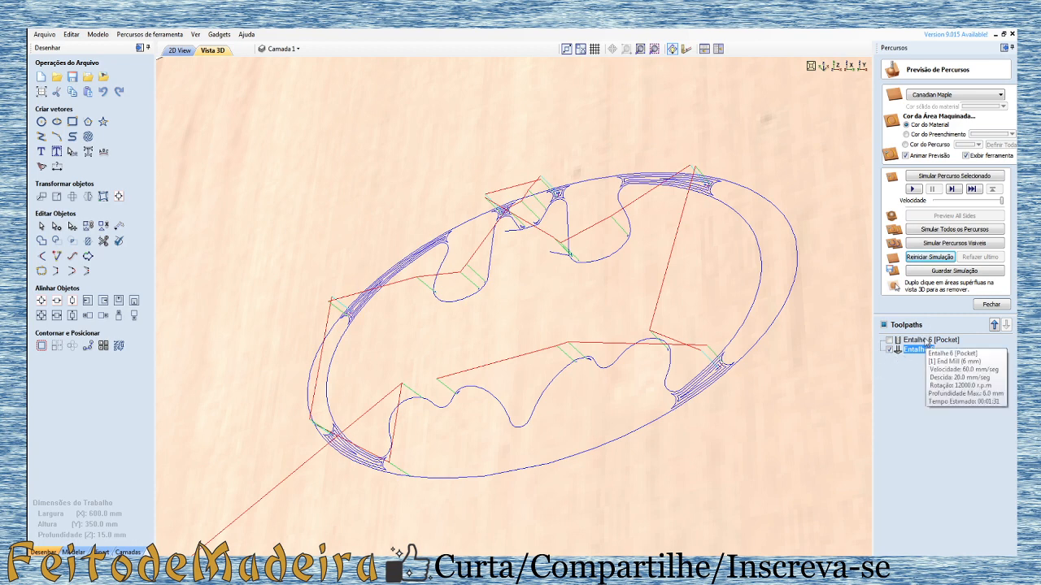
left_click(925, 341)
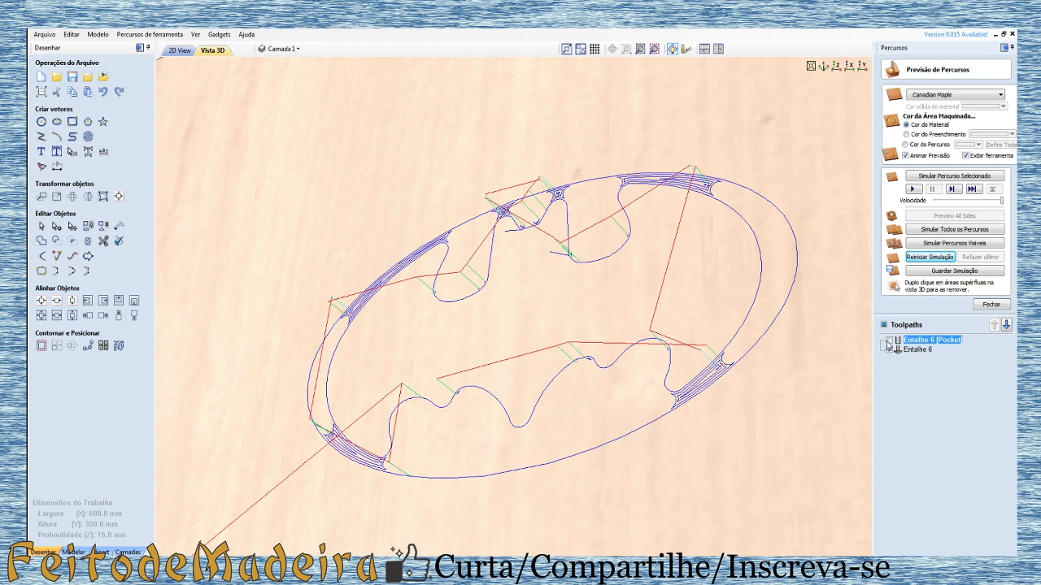
left_click(889, 342)
left_click(889, 351)
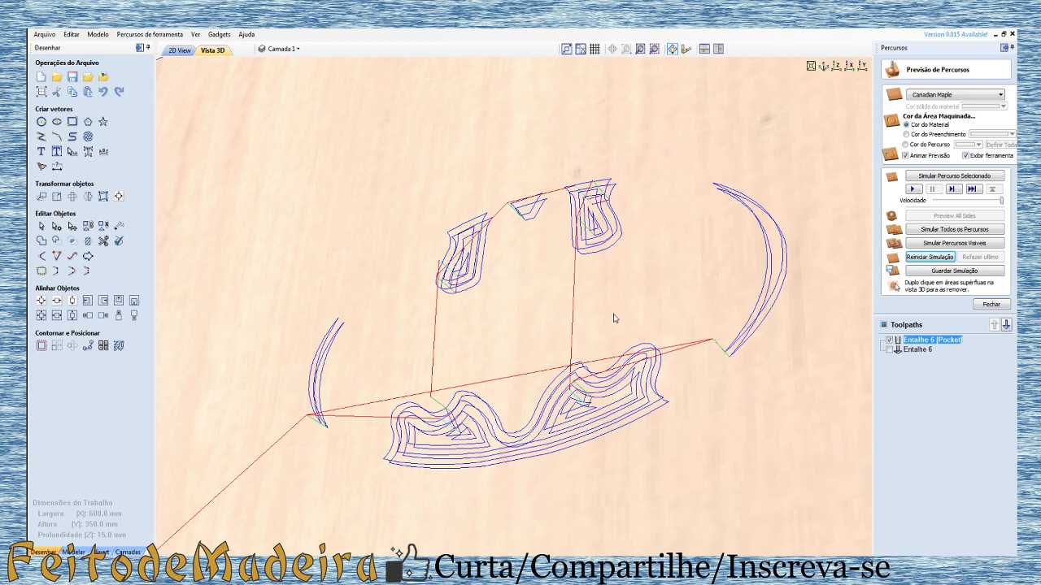
left_click_drag(615, 318, 654, 382)
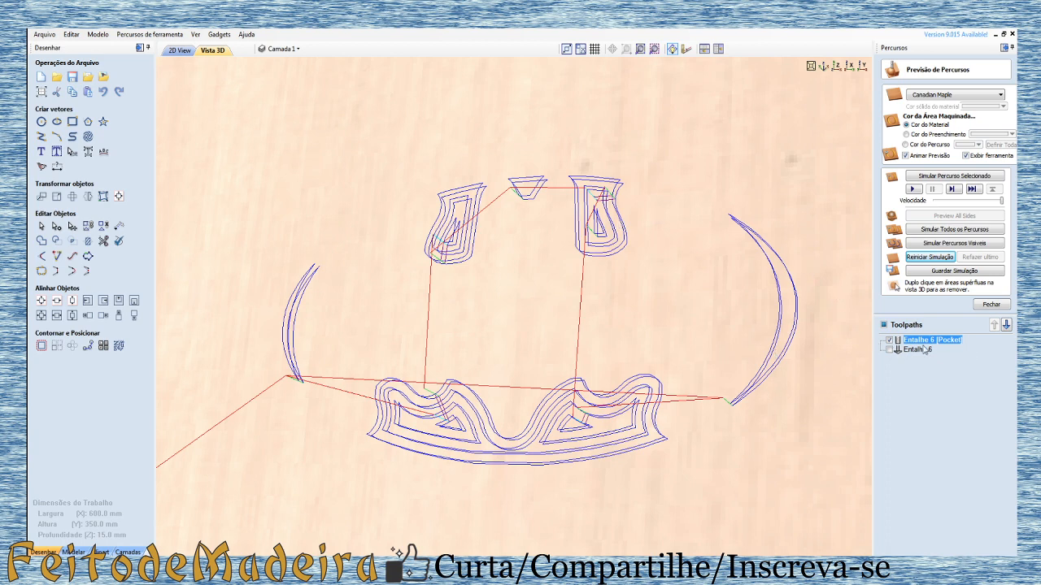
Step: Display the Entalhe 6 passes, simulate the Entalhe 6 [Pocket] toolpath, and reset the board to uncut material
left_click(889, 349)
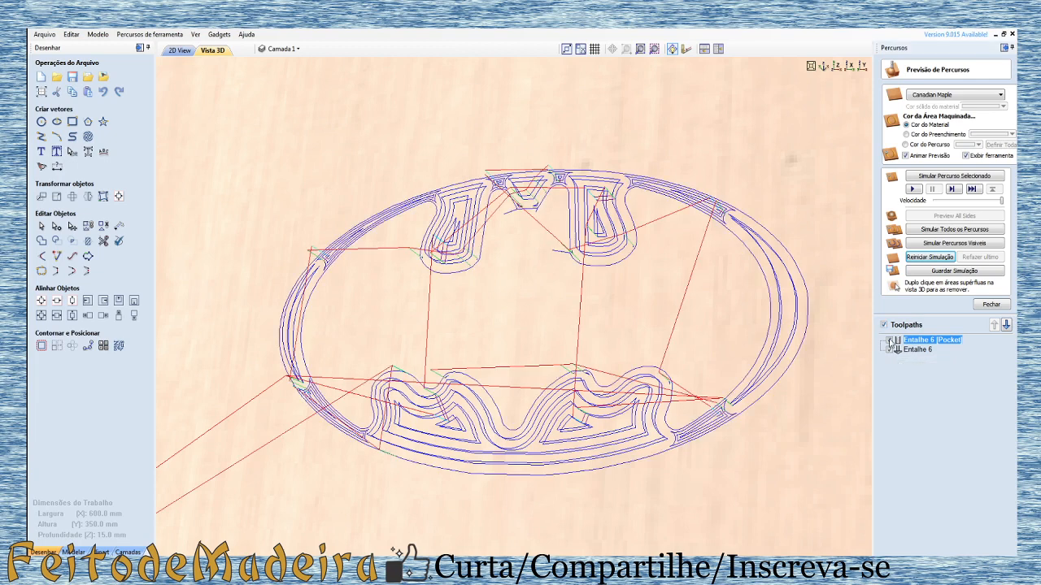
left_click(912, 189)
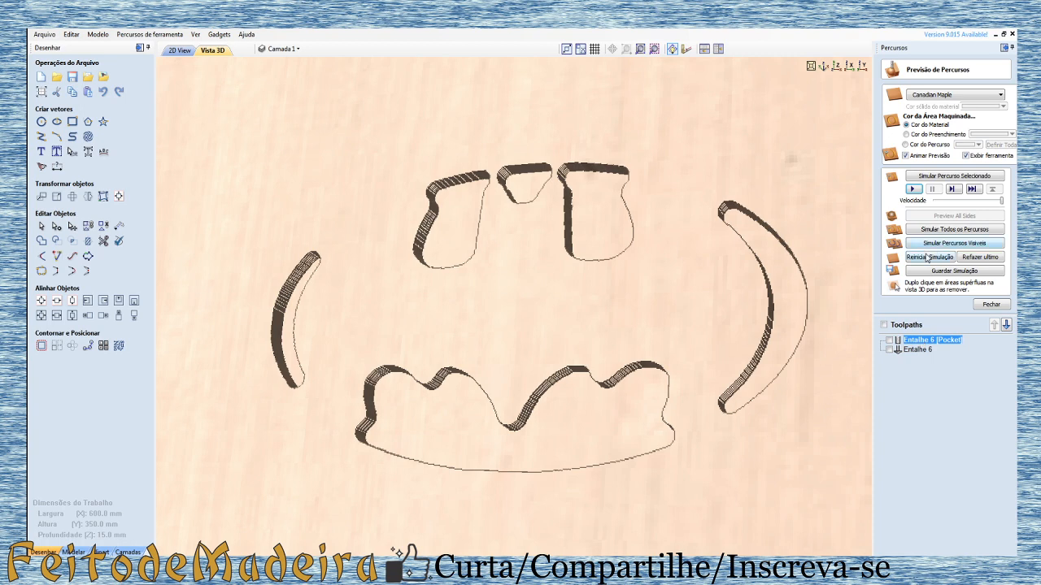
left_click(927, 257)
Step: Simulate the Entalhe 6 V-bit toolpath on the uncut board and inspect the carving from several angles
left_click(919, 350)
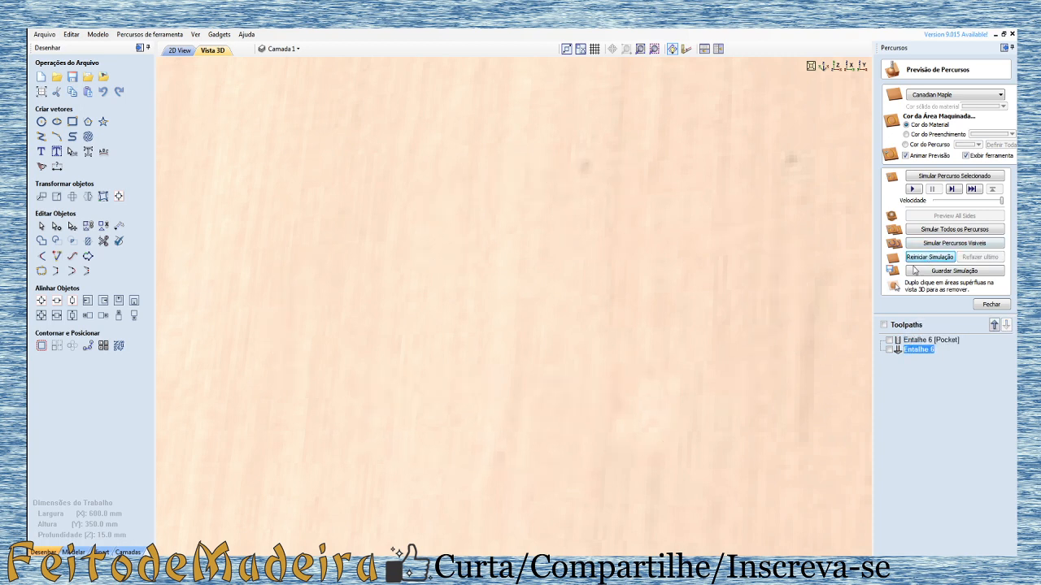
left_click(911, 188)
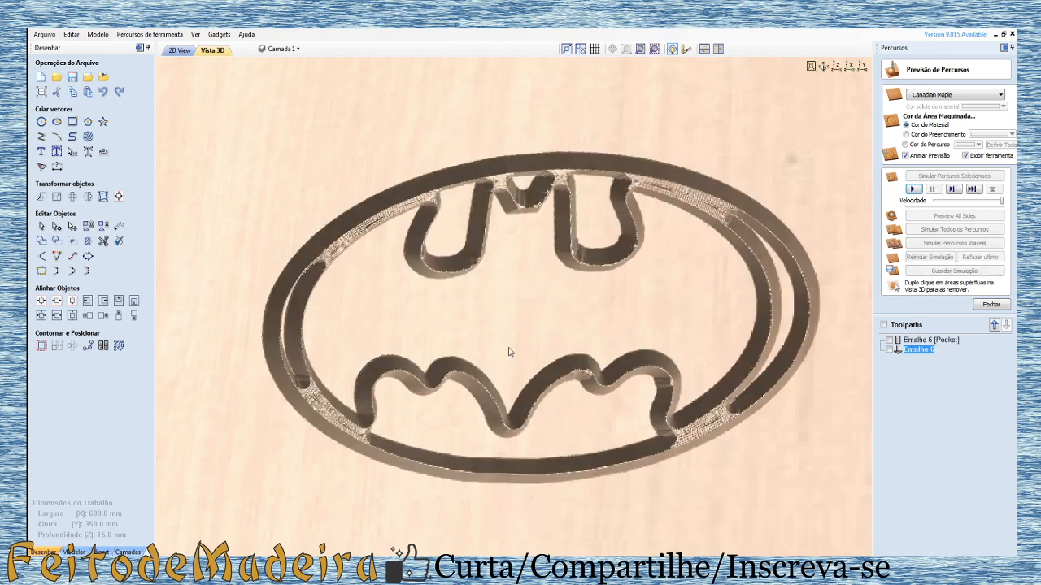
left_click_drag(713, 295, 624, 364)
left_click_drag(706, 319, 620, 267)
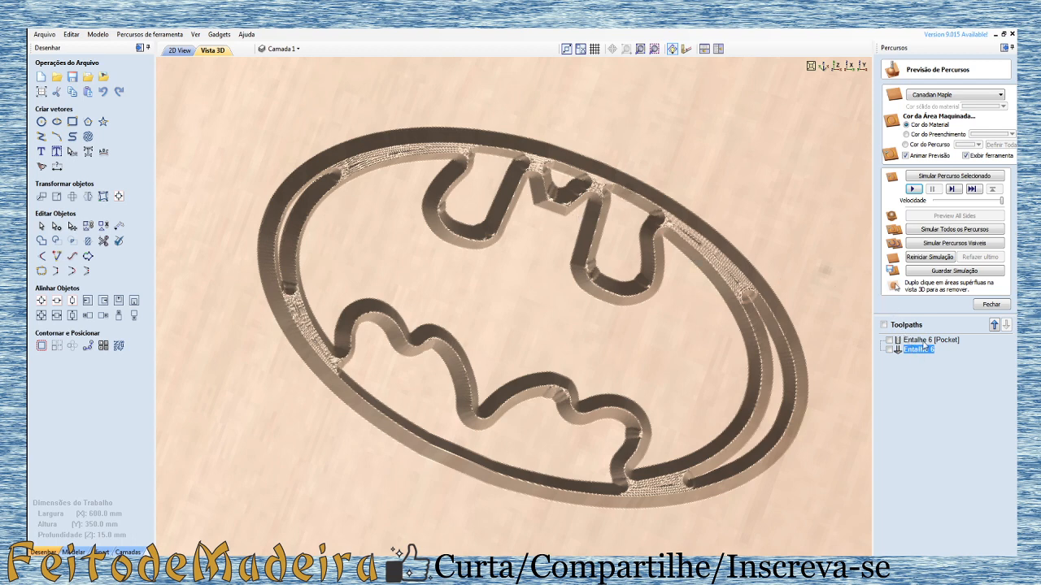
Step: Simulate the Entalhe 6 [Pocket] toolpath over the V-bit carving and inspect the cleared emblem from another angle
mouse_move(918, 353)
left_click(919, 341)
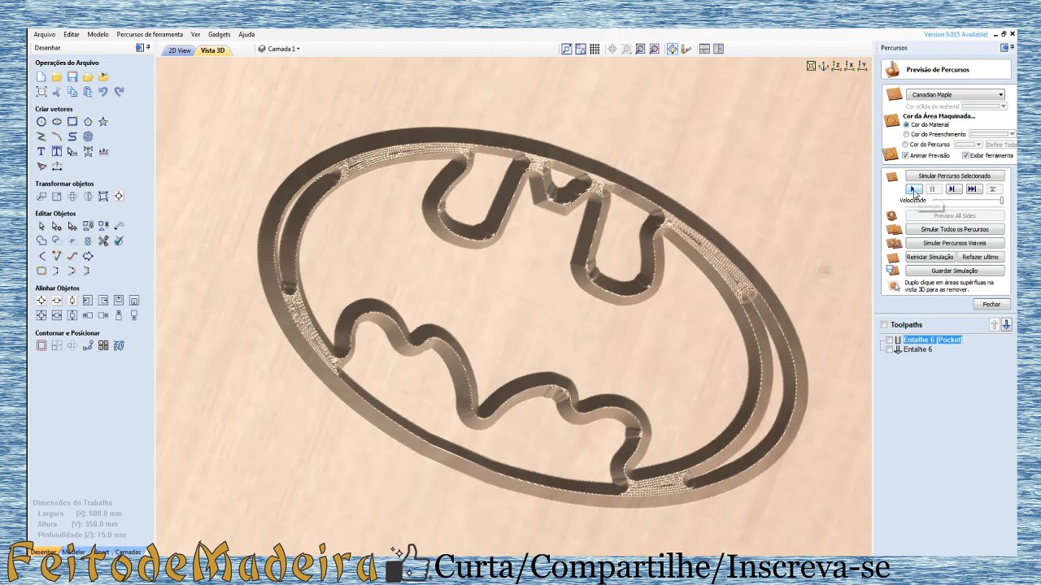
left_click(919, 189)
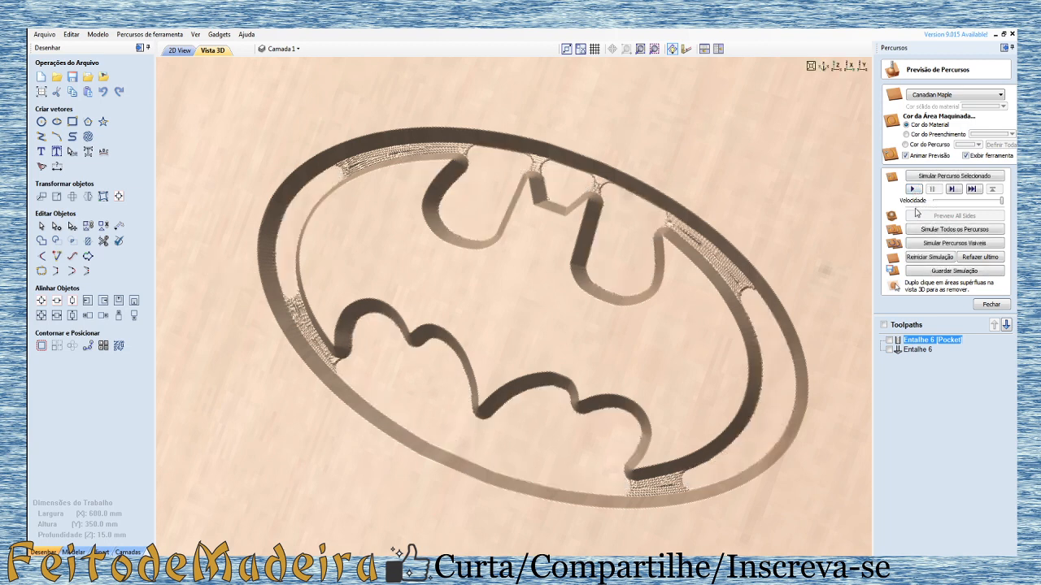
left_click_drag(759, 315, 697, 356)
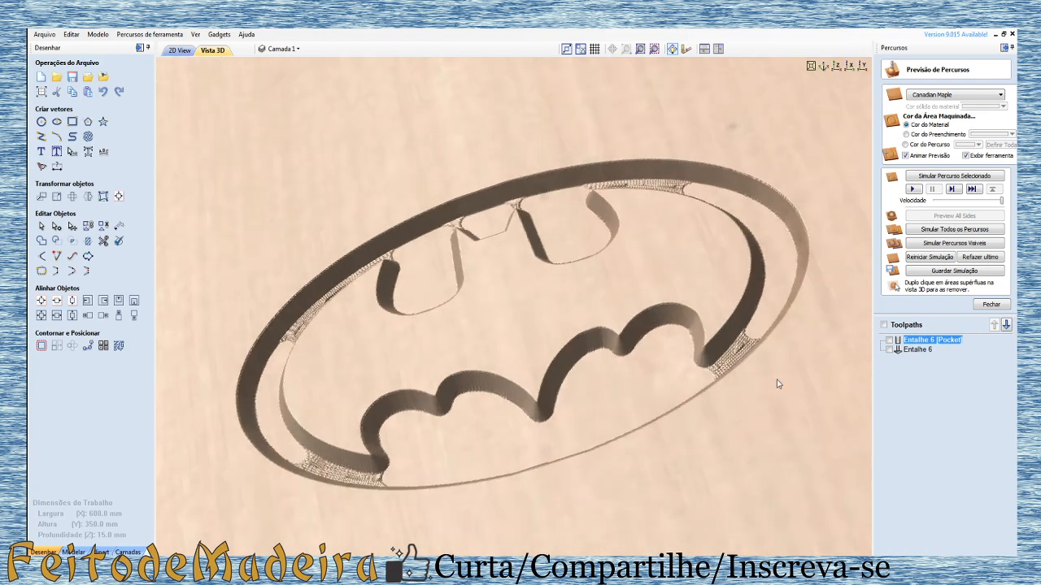
Step: Select only the emblem's outermost ellipse in the 2D view
left_click(179, 51)
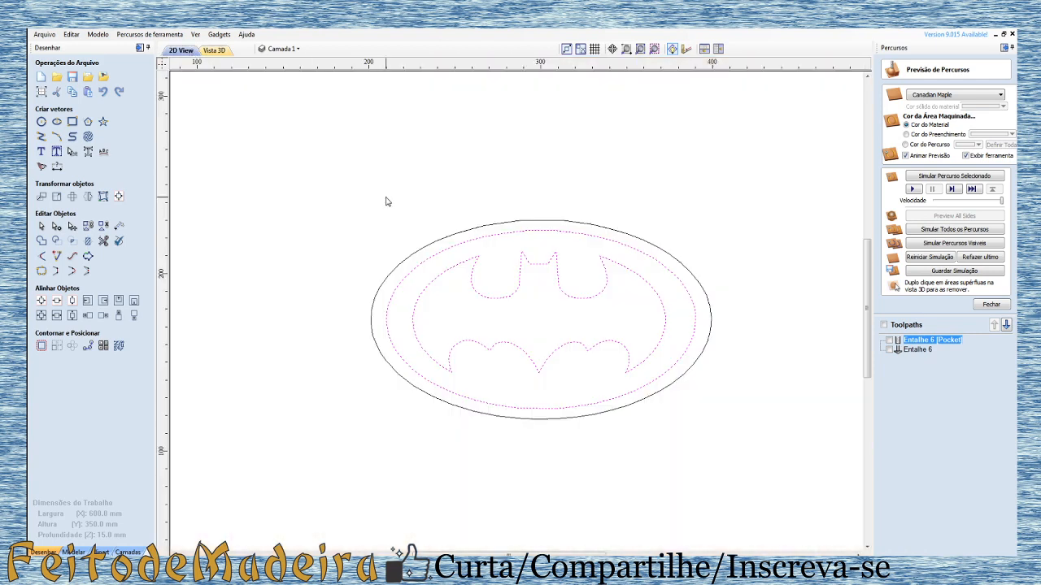
left_click(515, 220)
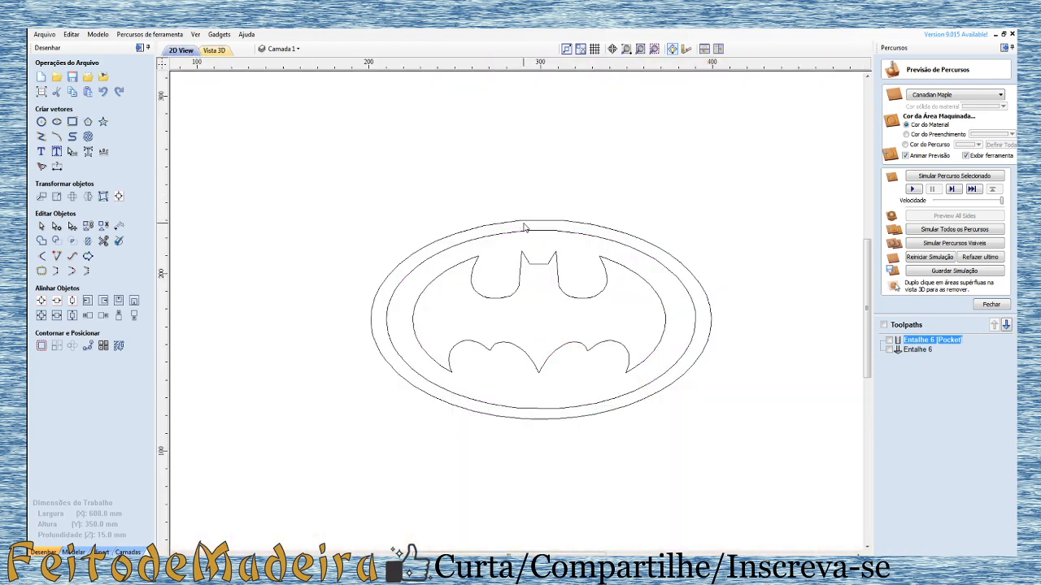
left_click(487, 227)
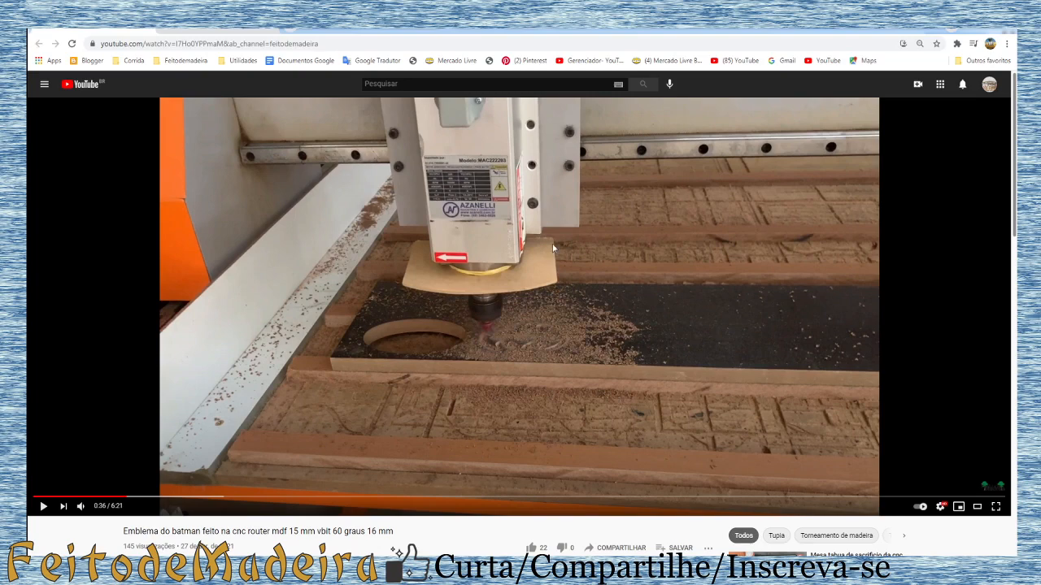
Step: Review the YouTube recording of the emblem being machined, jumping between the carving passes and the outer ellipse cut
left_click(162, 497)
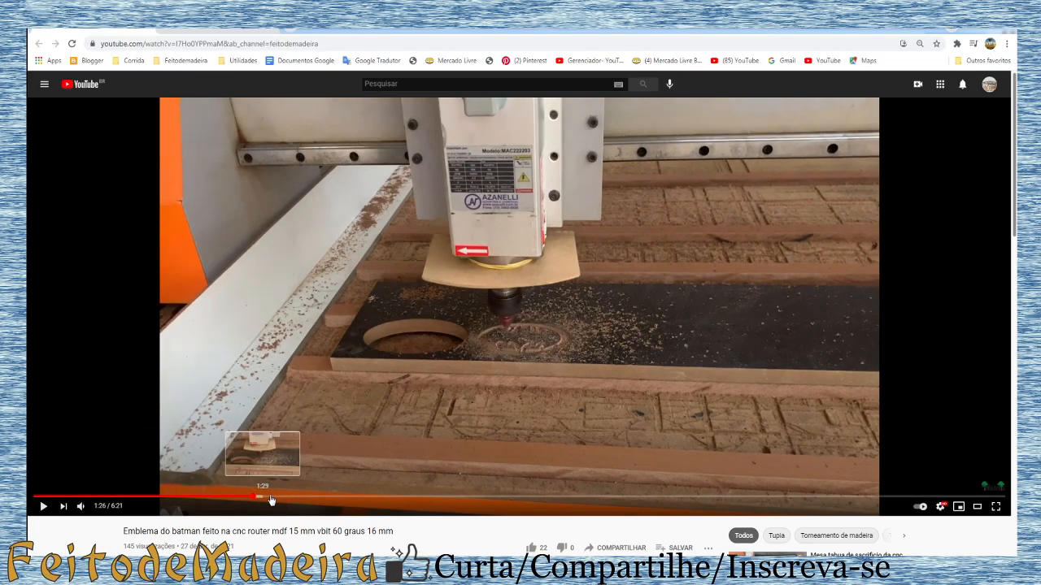
left_click(254, 497)
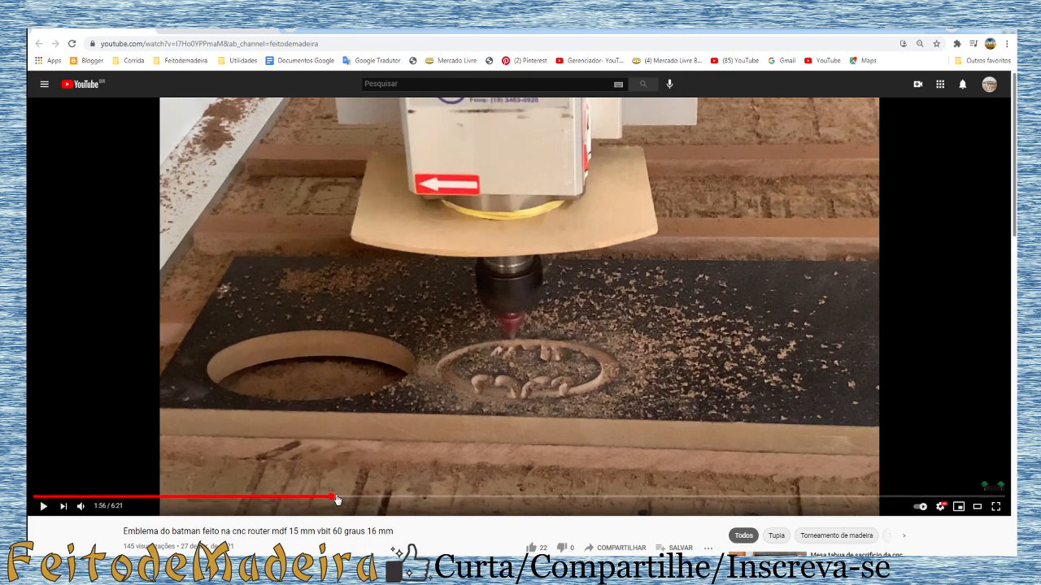
left_click(330, 497)
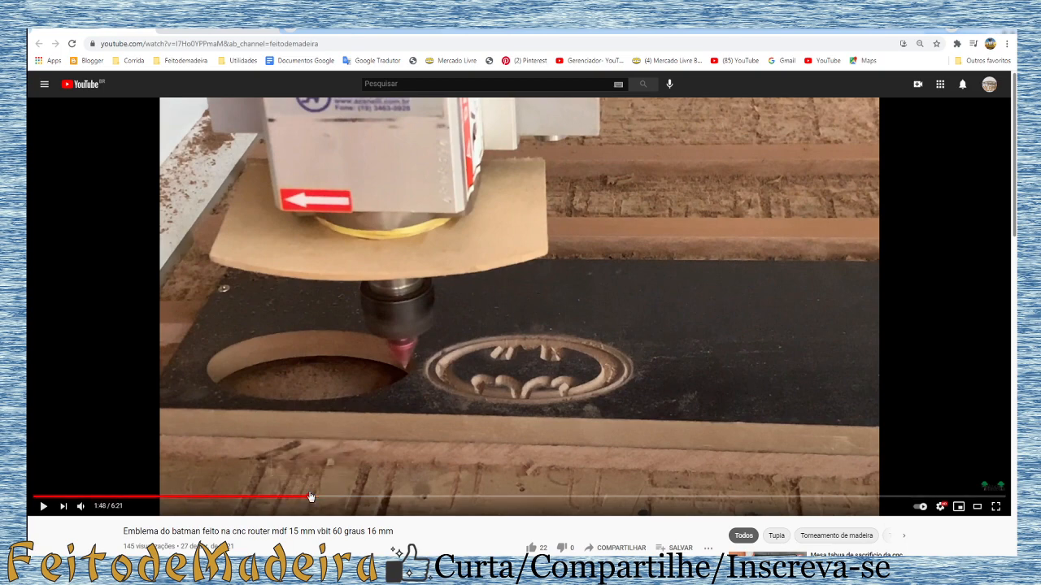
left_click(309, 497)
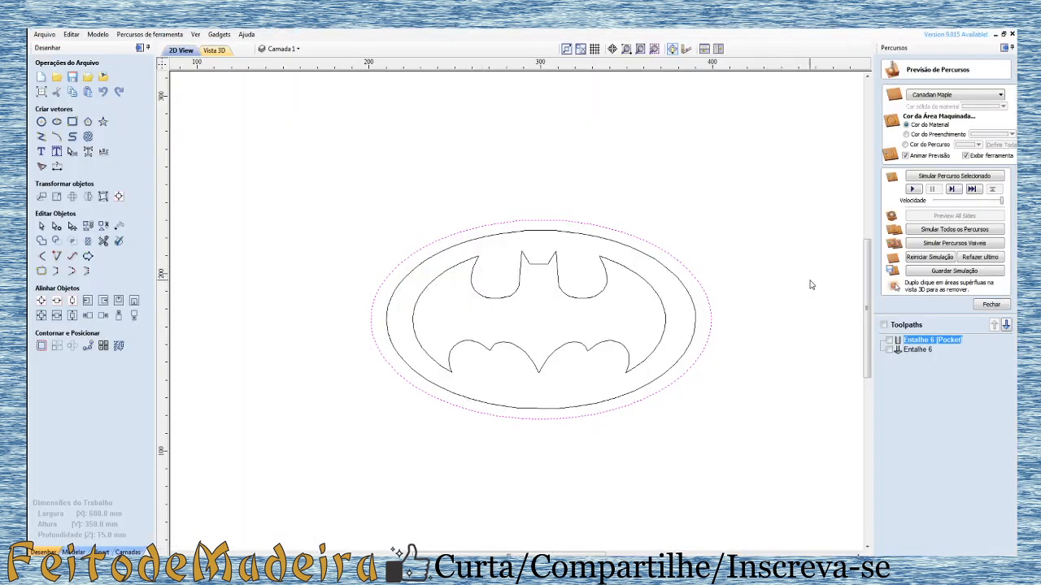
Step: Calculate a 2D profile toolpath around the outside of the outermost ellipse with a 16 mm cutting depth, cutting through the material
left_click(990, 304)
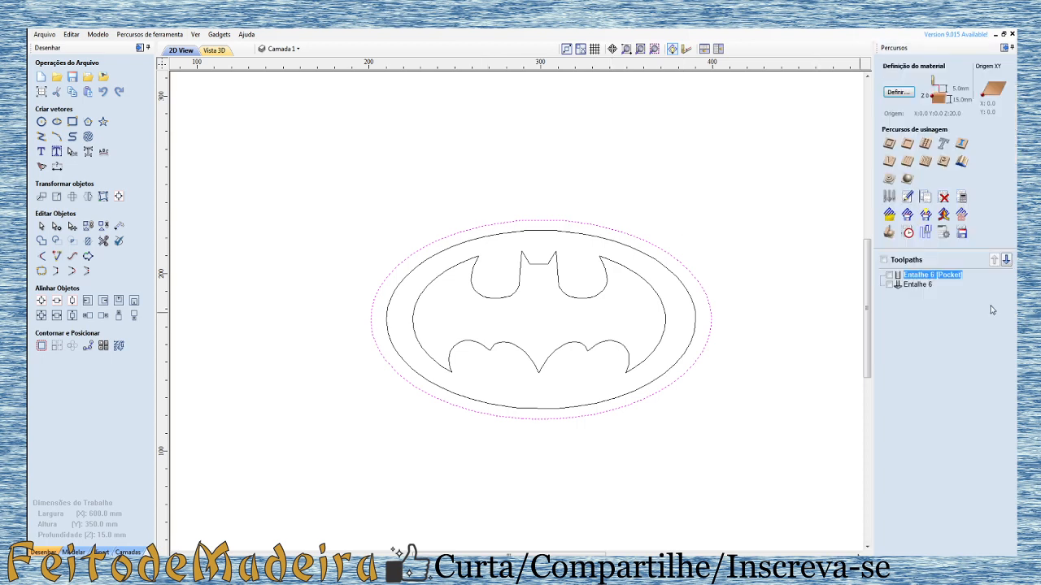
left_click(890, 145)
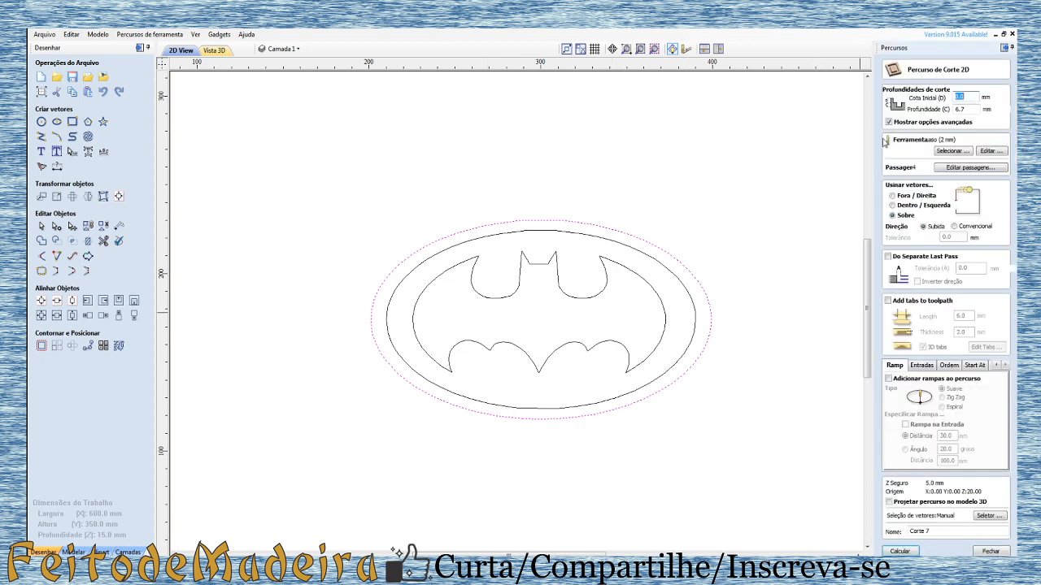
double_click(961, 109)
key("BackSpace")
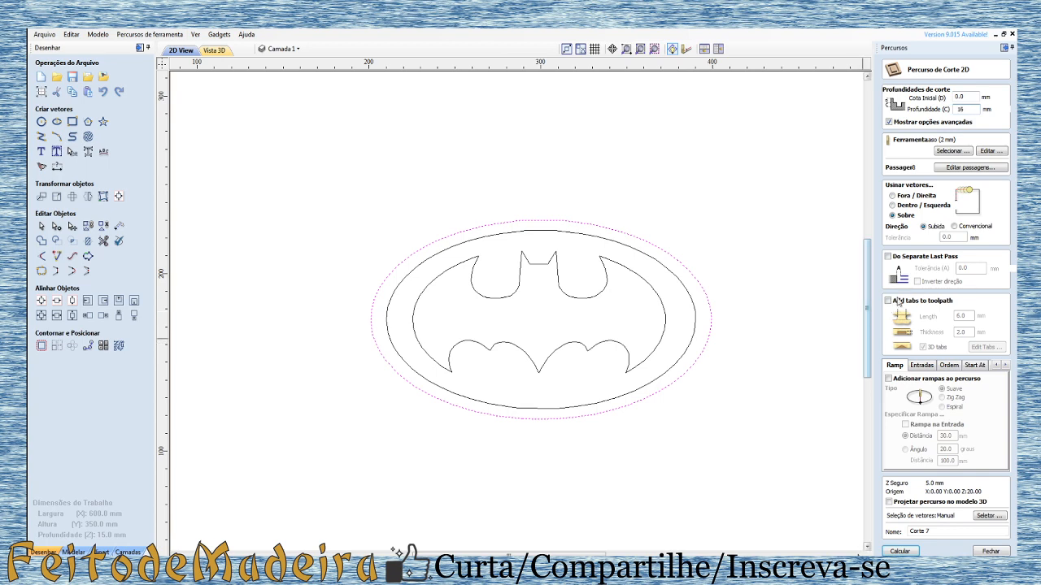
left_click(892, 196)
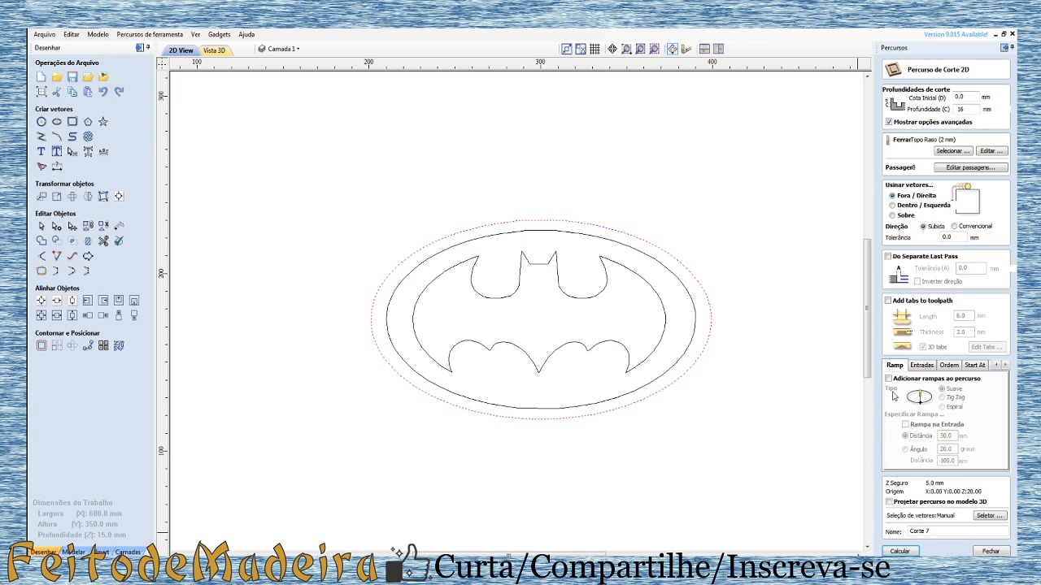
left_click(900, 551)
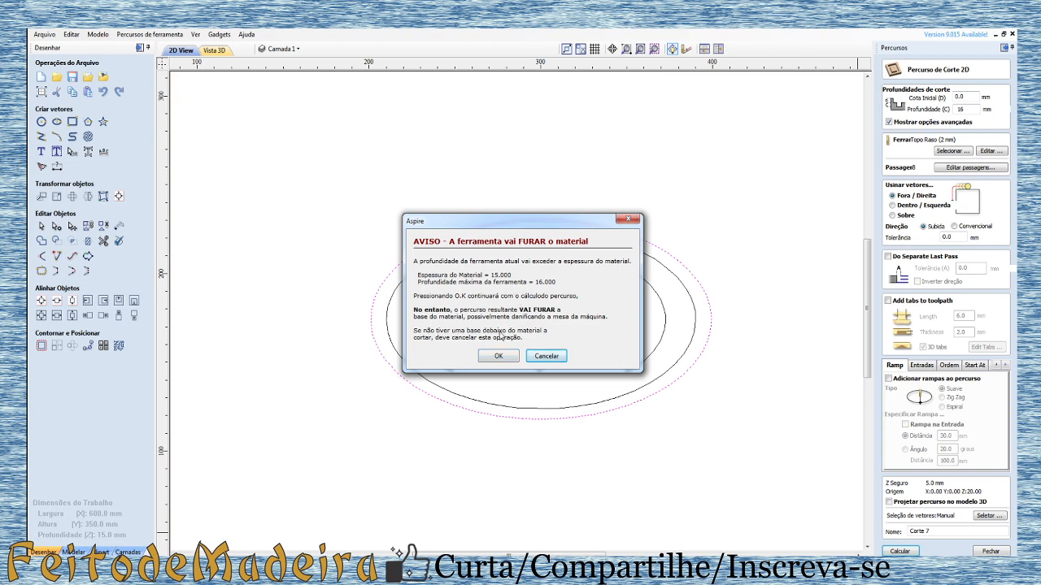
left_click(511, 357)
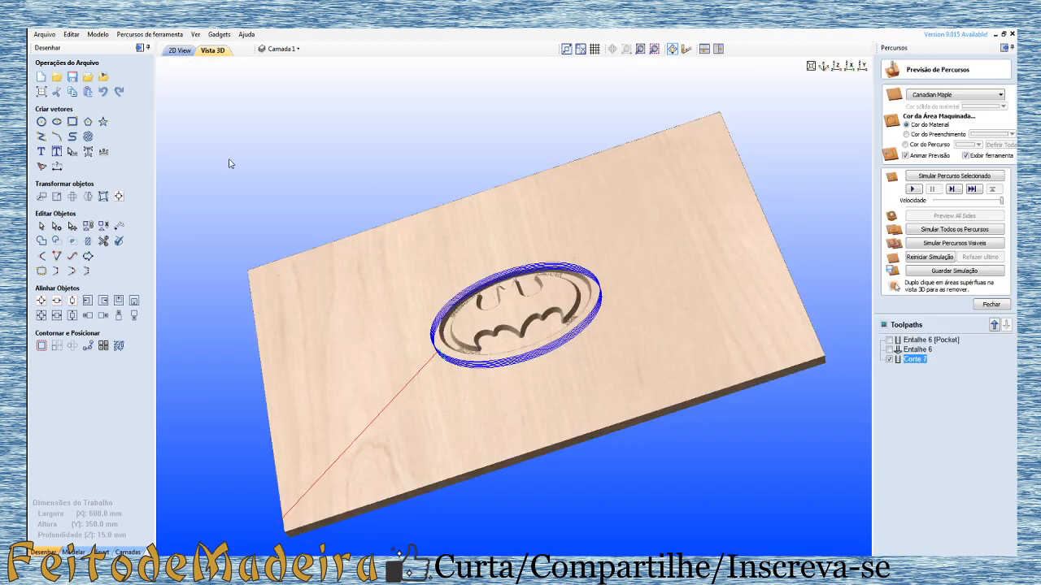
Step: Simulate the Corte 7 profile cut and remove the surrounding waste board from the 3D preview
left_click(912, 188)
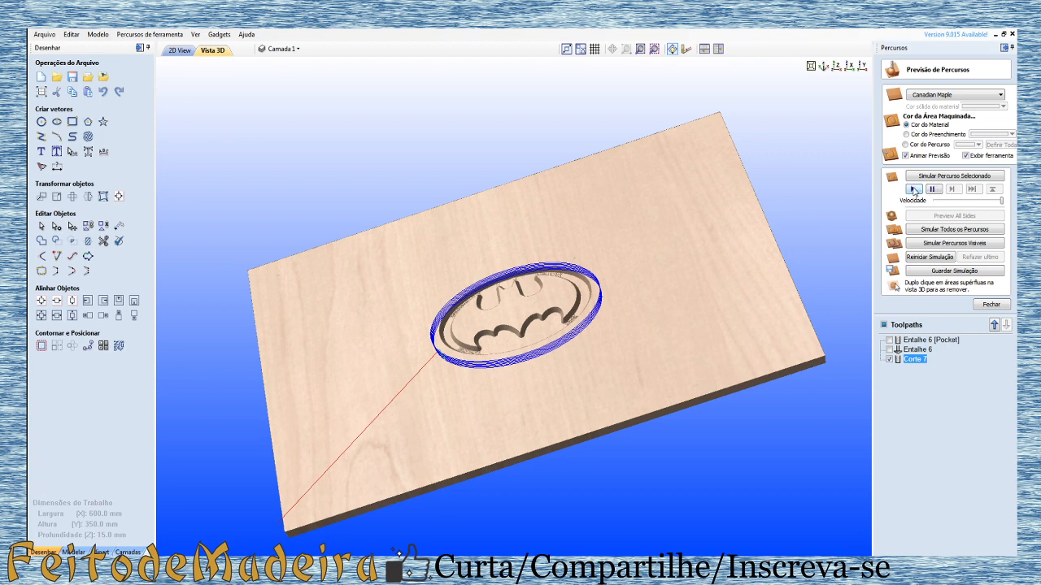
double_click(553, 388)
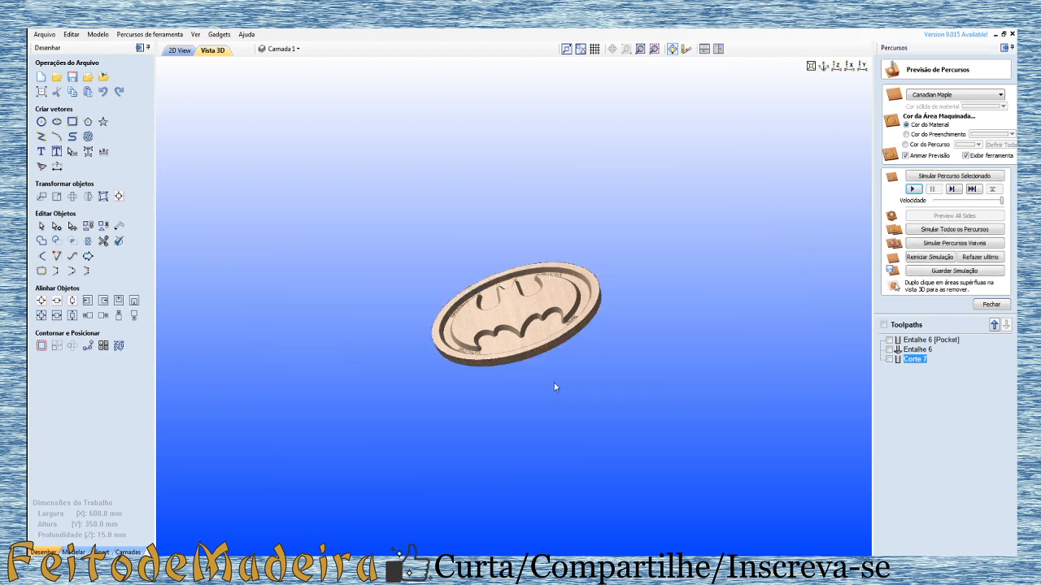
scroll(561, 370, "up", 5)
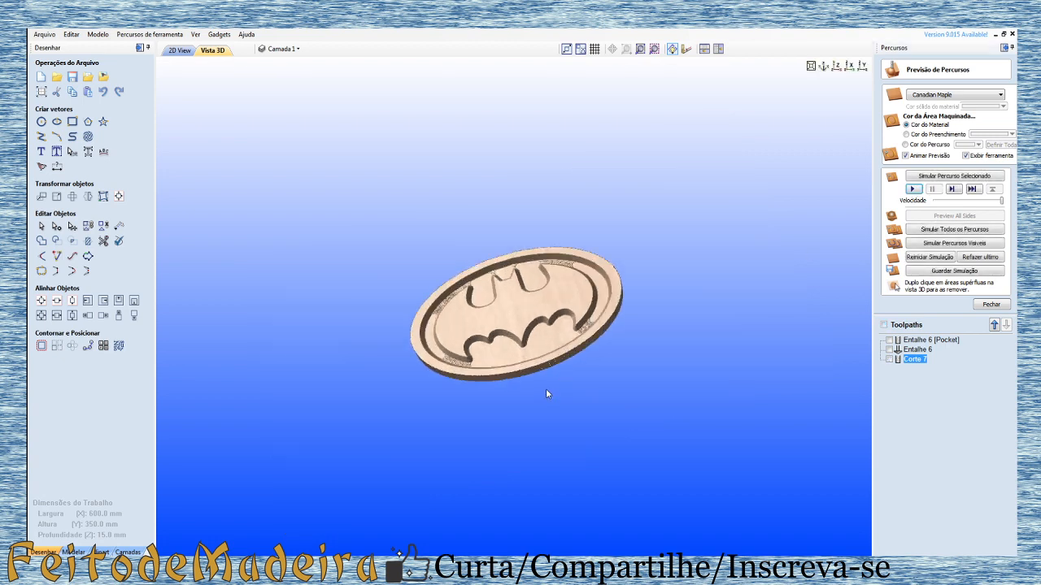
Step: Examine the cut-out emblem's outer edge and carved faces from several angles, and compare it with the 2D vectors
left_click_drag(581, 366, 675, 358)
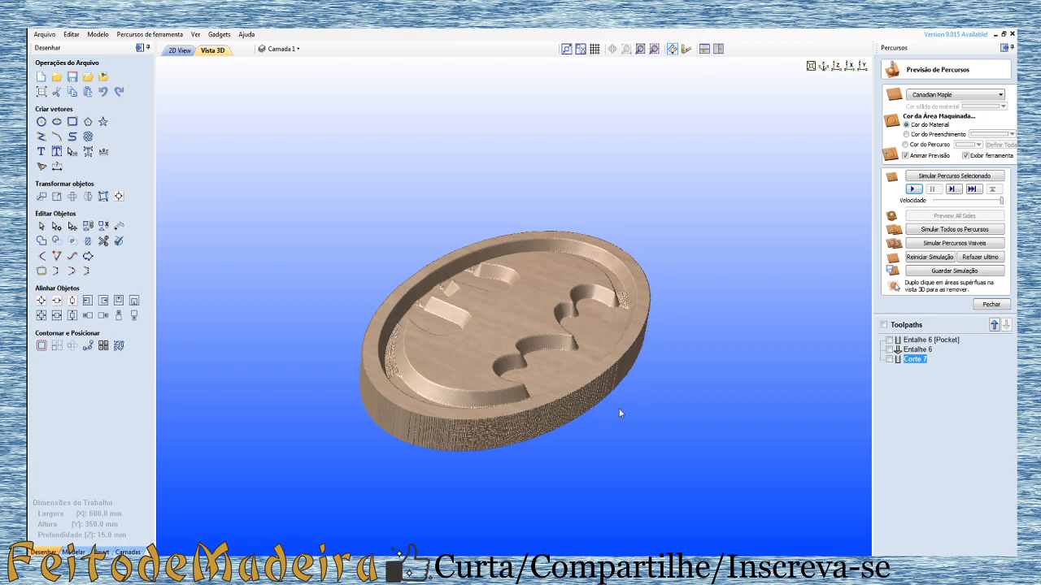
mouse_move(640, 346)
left_mouse_down()
mouse_move(657, 367)
mouse_move(632, 293)
mouse_move(662, 318)
mouse_move(674, 360)
mouse_move(640, 324)
mouse_move(638, 359)
mouse_move(638, 348)
left_mouse_up()
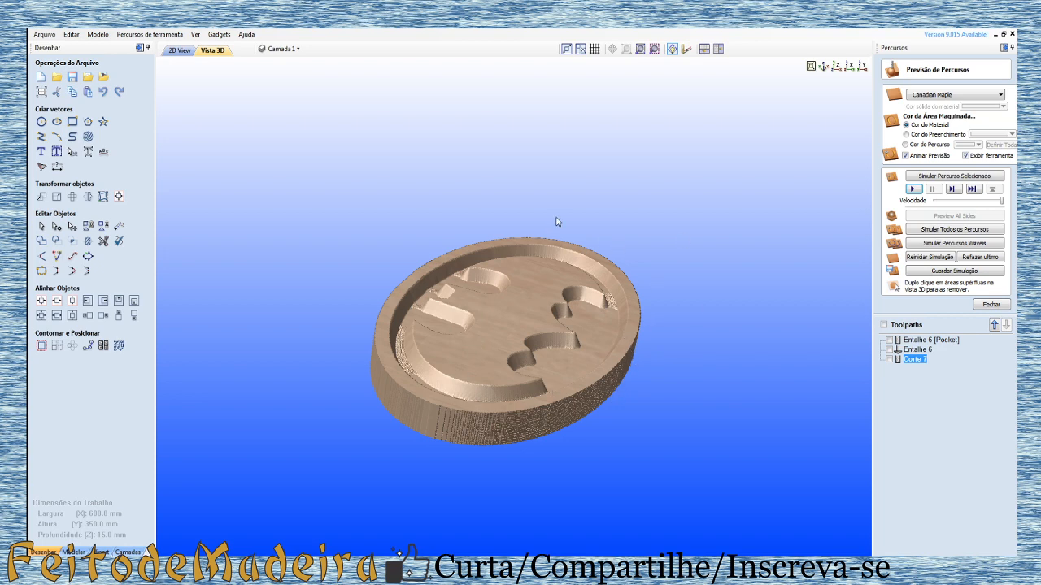
left_click_drag(627, 363, 618, 393)
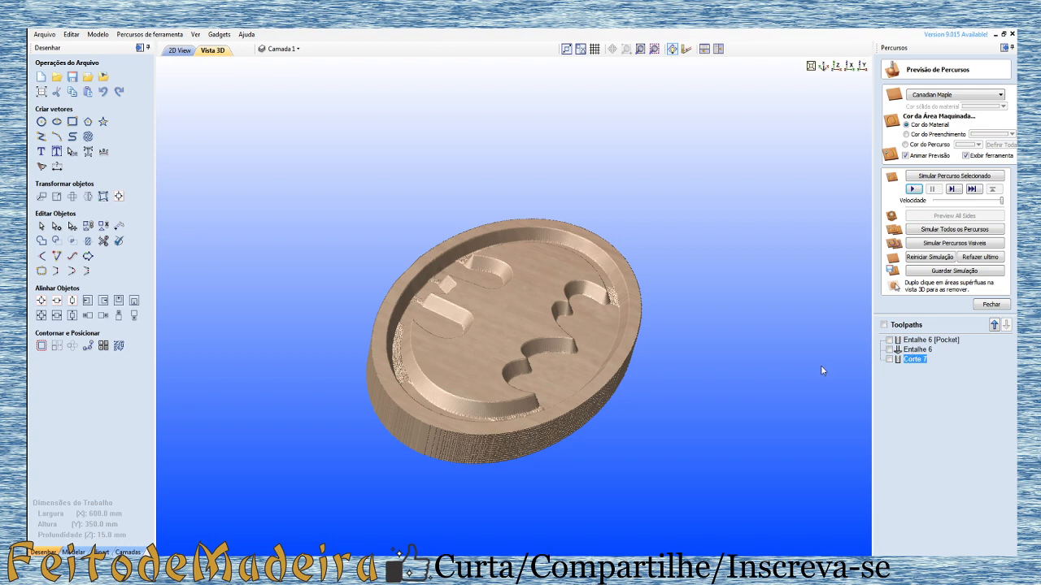
left_click_drag(582, 423, 605, 410)
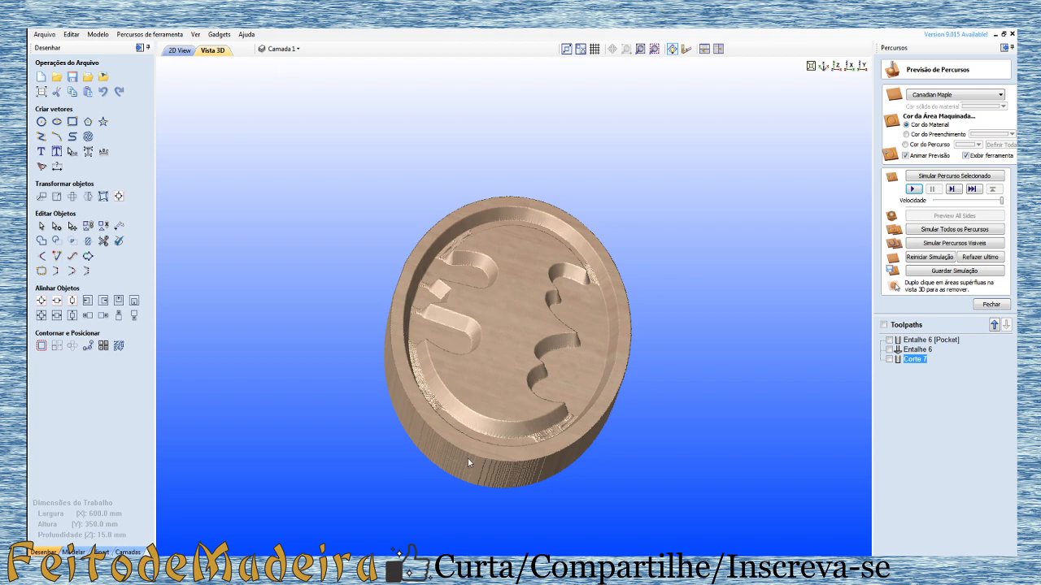
left_click_drag(379, 304, 364, 221)
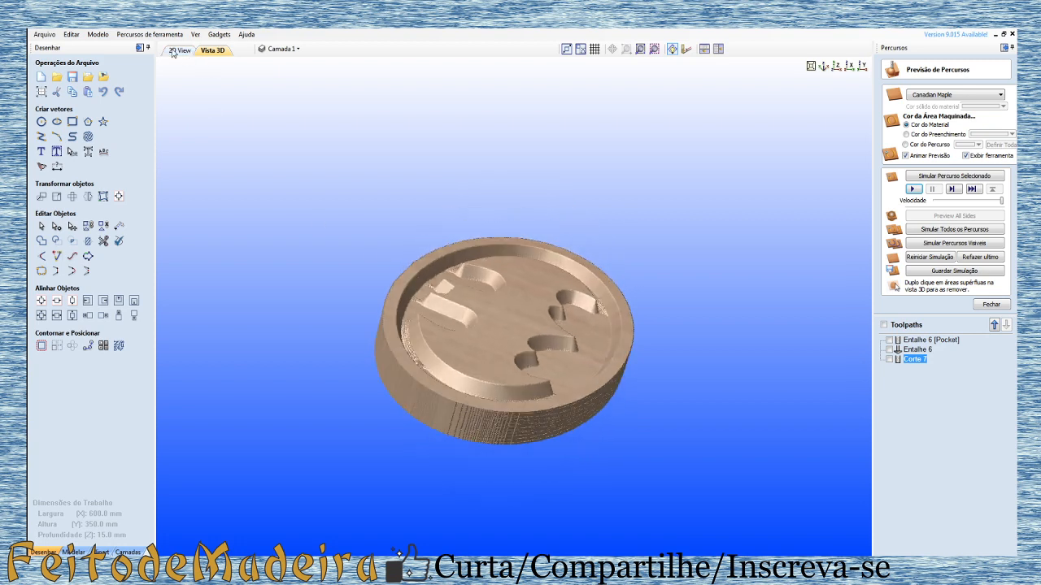
left_click(172, 51)
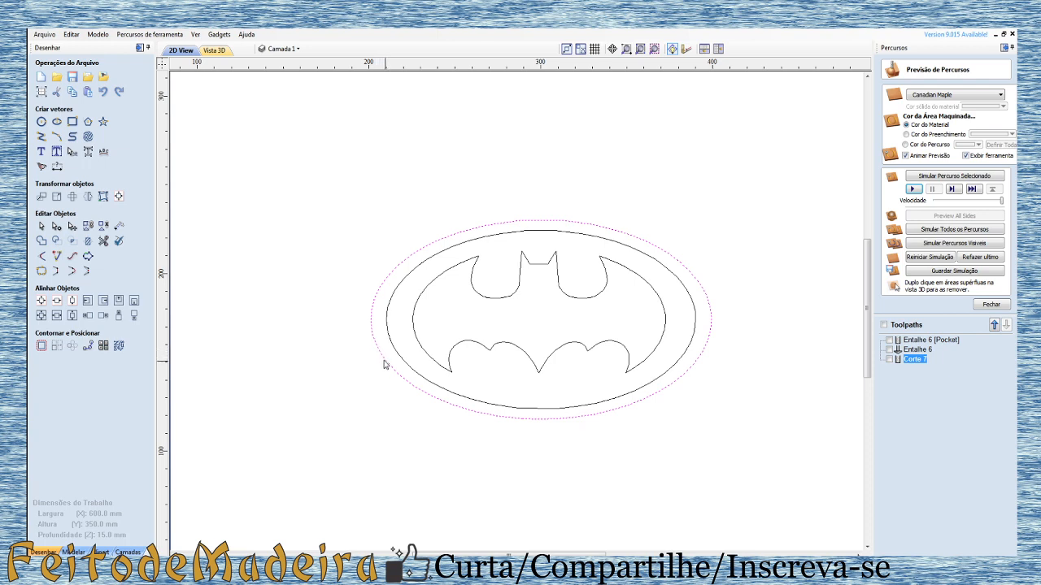
left_click(215, 51)
left_click_drag(578, 412, 592, 412)
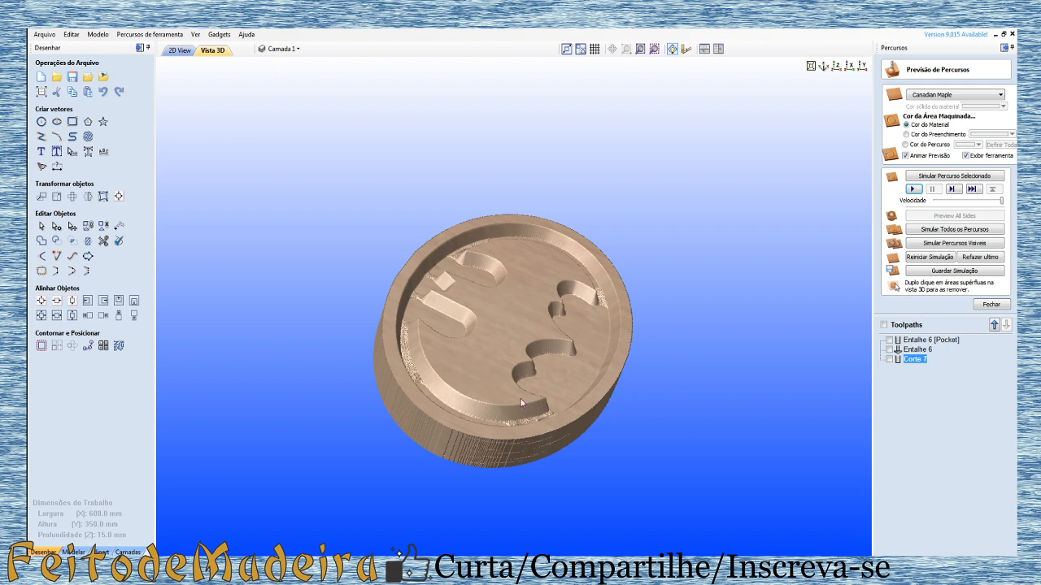
left_click_drag(521, 402, 350, 187)
Step: Set up another 2D profile toolpath for the outermost ellipse, machining on the vector with the 60-degree 16 mm V-bit
left_click(181, 50)
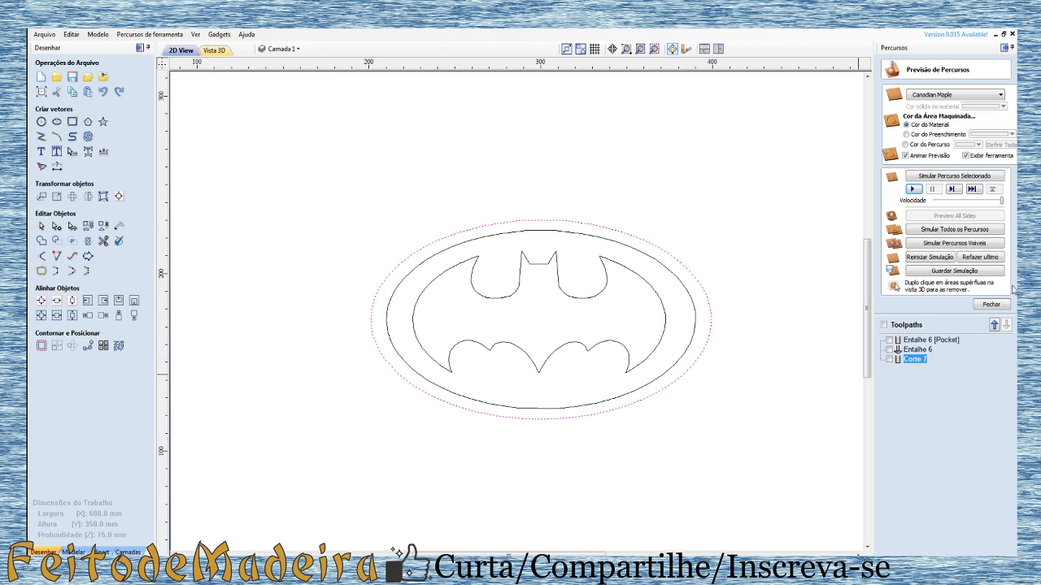
left_click(991, 304)
left_click(892, 144)
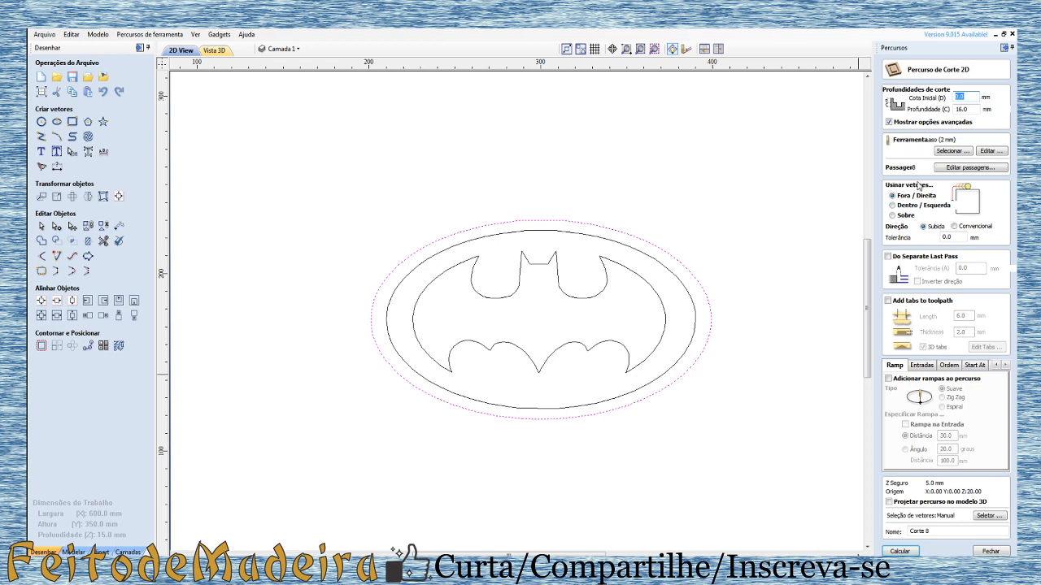
left_click(892, 216)
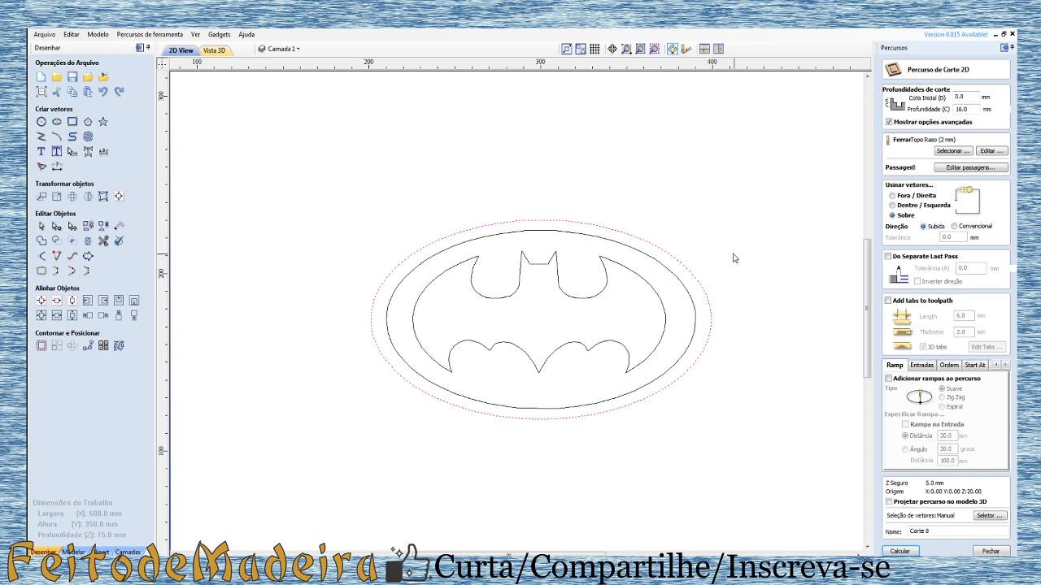
left_click(953, 152)
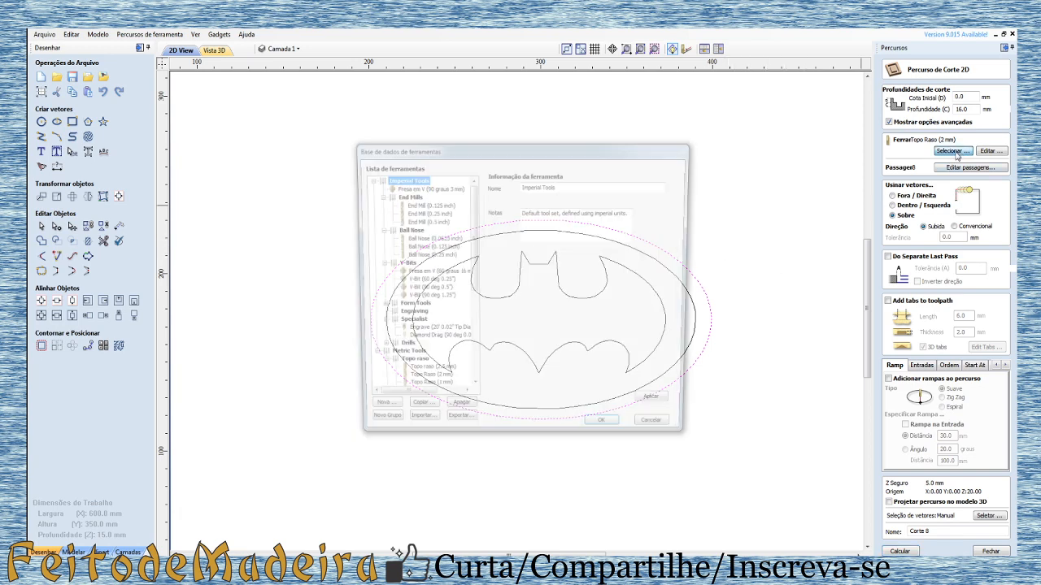
left_click(447, 275)
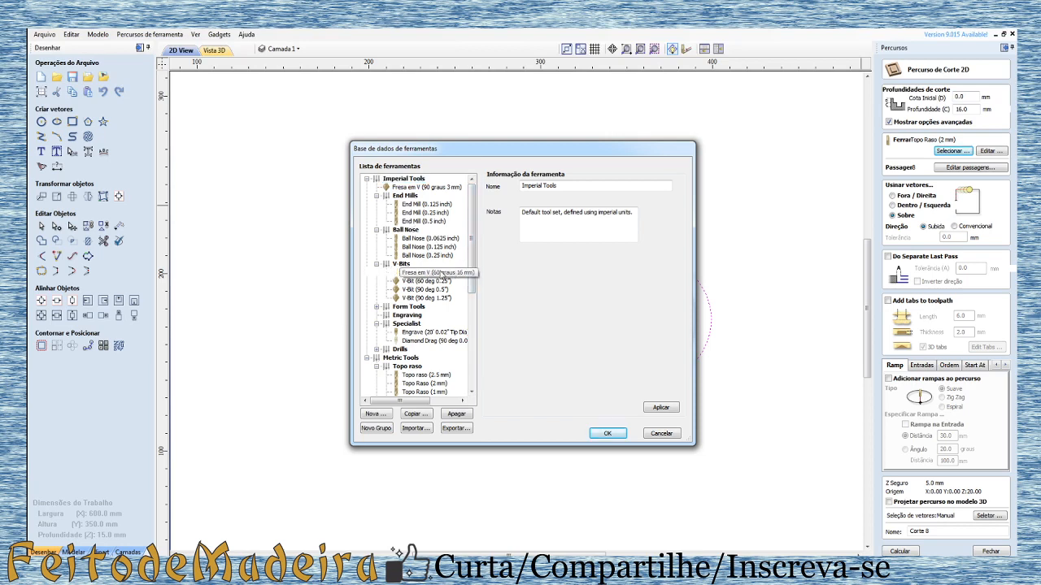
left_click(608, 434)
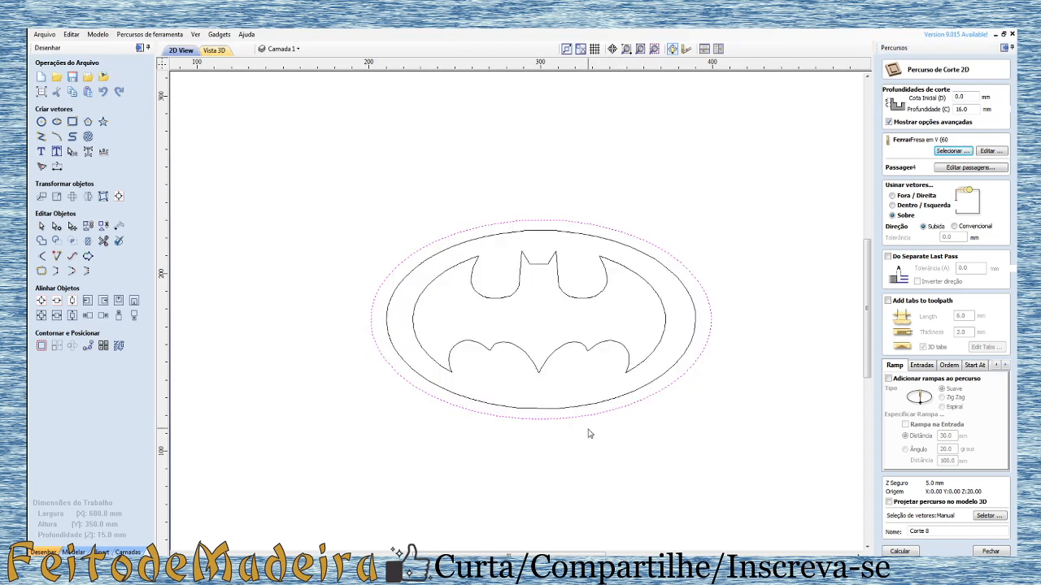
Step: Set the profile's cutting depth to 2 mm and calculate the V-bit toolpath along the outermost ellipse
left_click(614, 406)
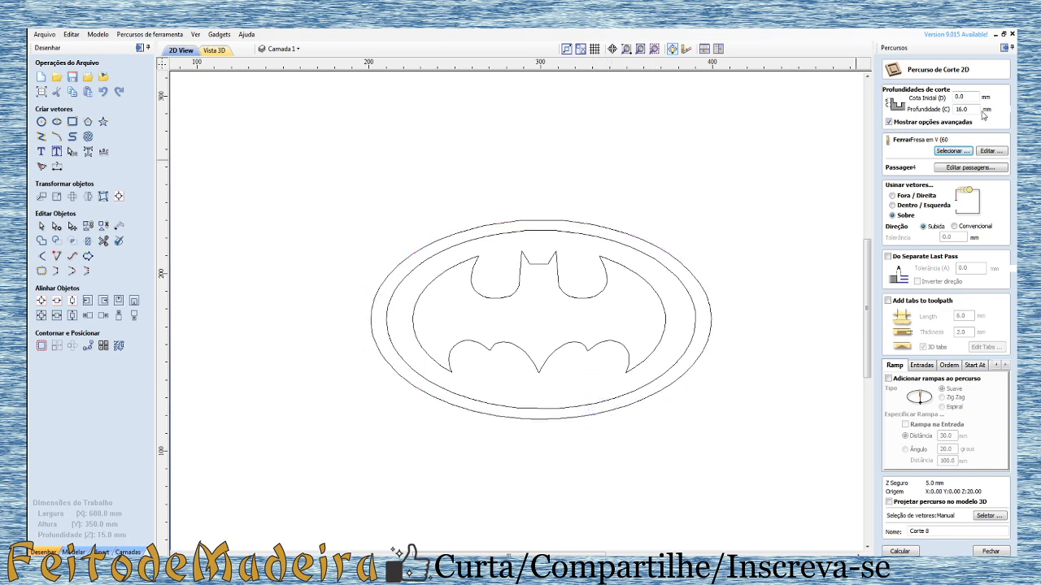
double_click(959, 109)
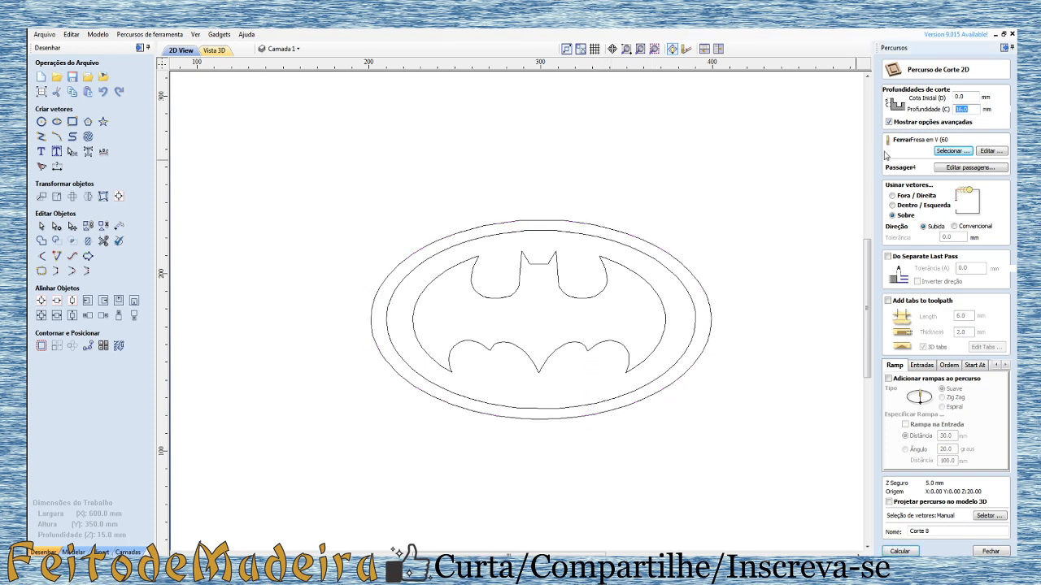
type("2")
left_click(899, 551)
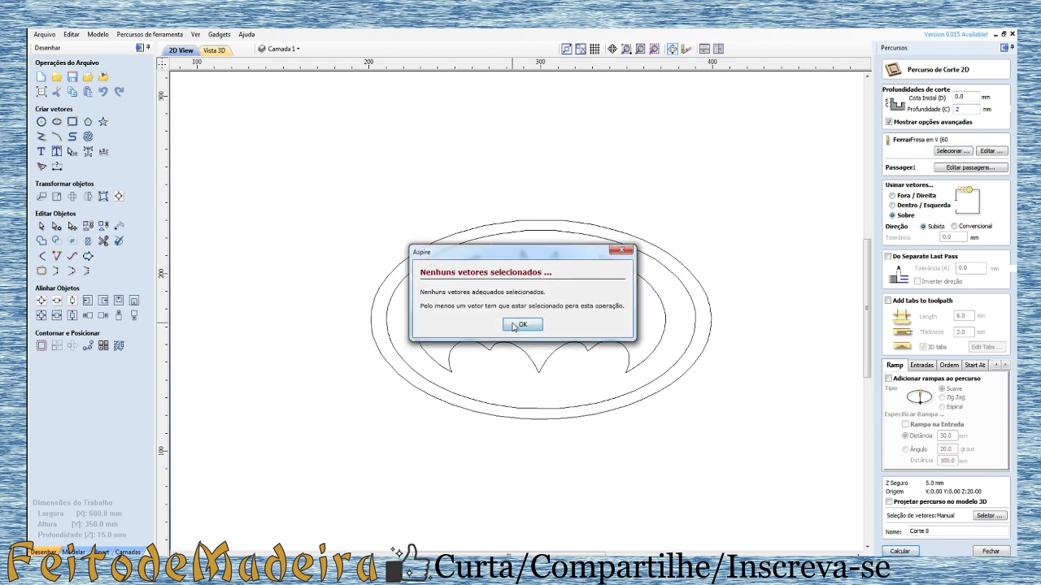
left_click(514, 326)
left_click(636, 402)
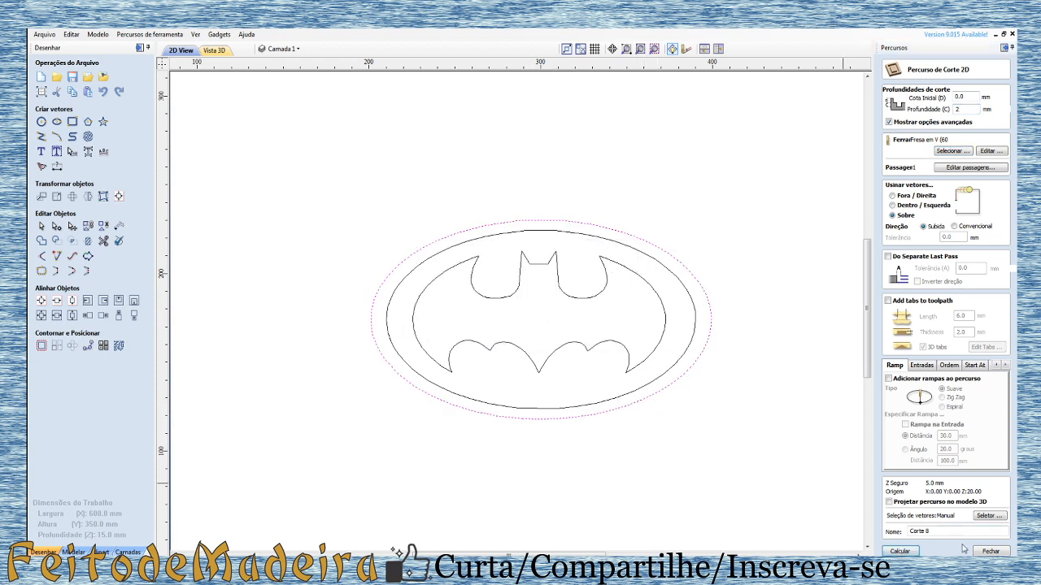
left_click(899, 552)
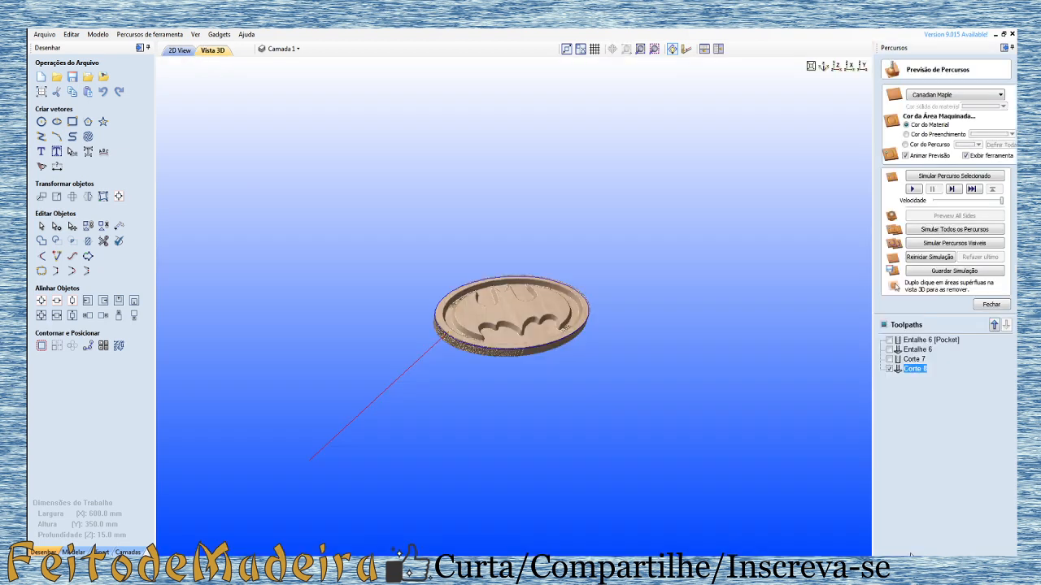
Step: Simulate the 2 mm deep Corte 8 toolpath and inspect the emblem's outer edge in the 3D preview
scroll(567, 341, "up", 5)
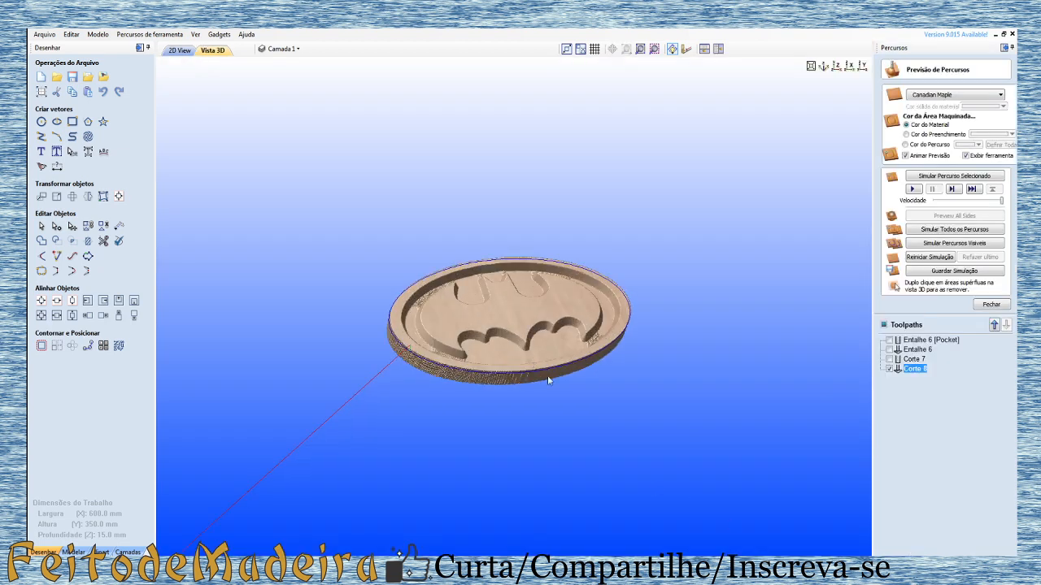
left_click_drag(605, 415, 915, 197)
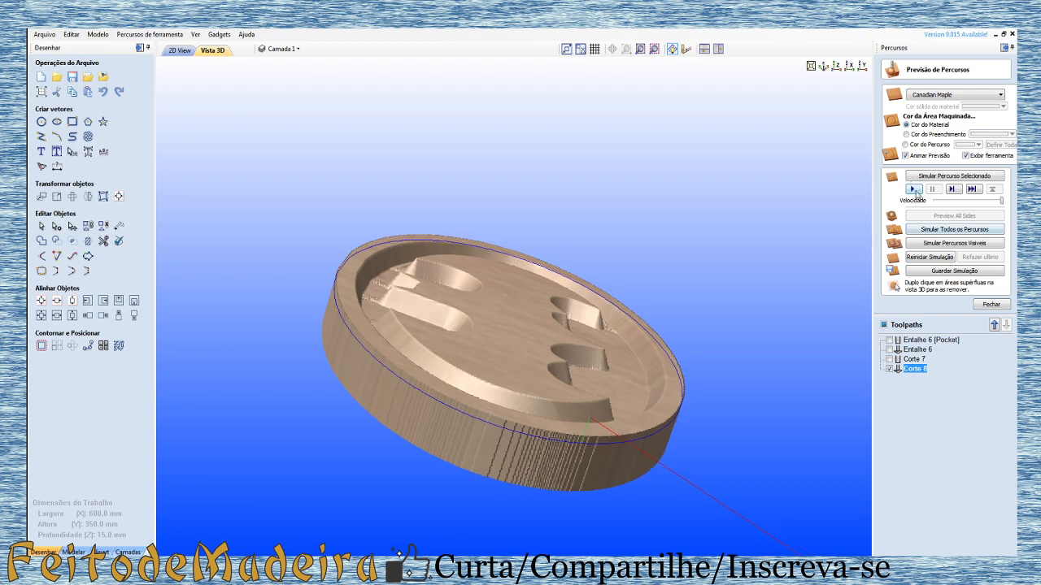
left_click(912, 189)
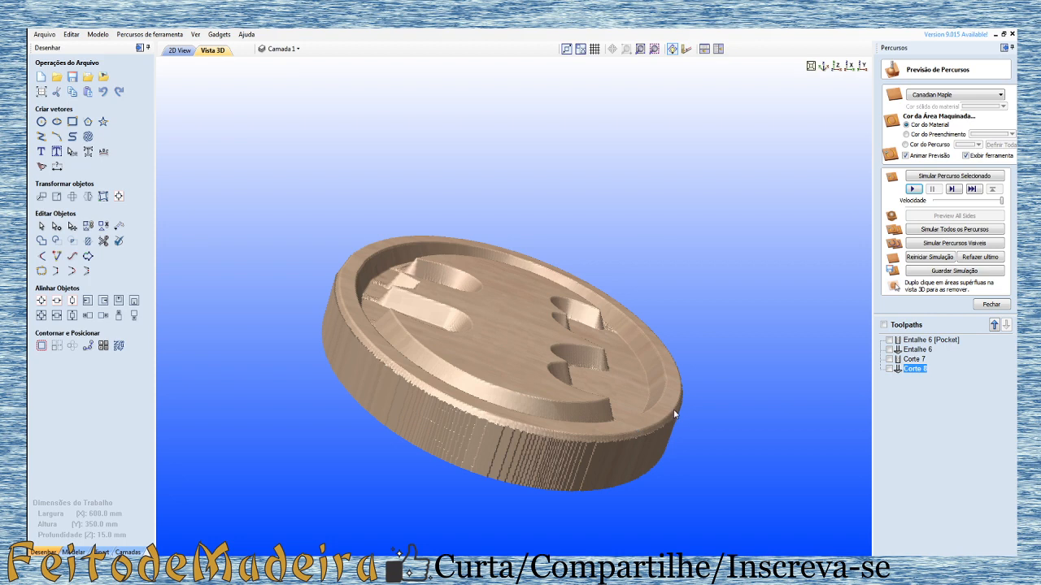
left_click_drag(673, 409, 548, 453)
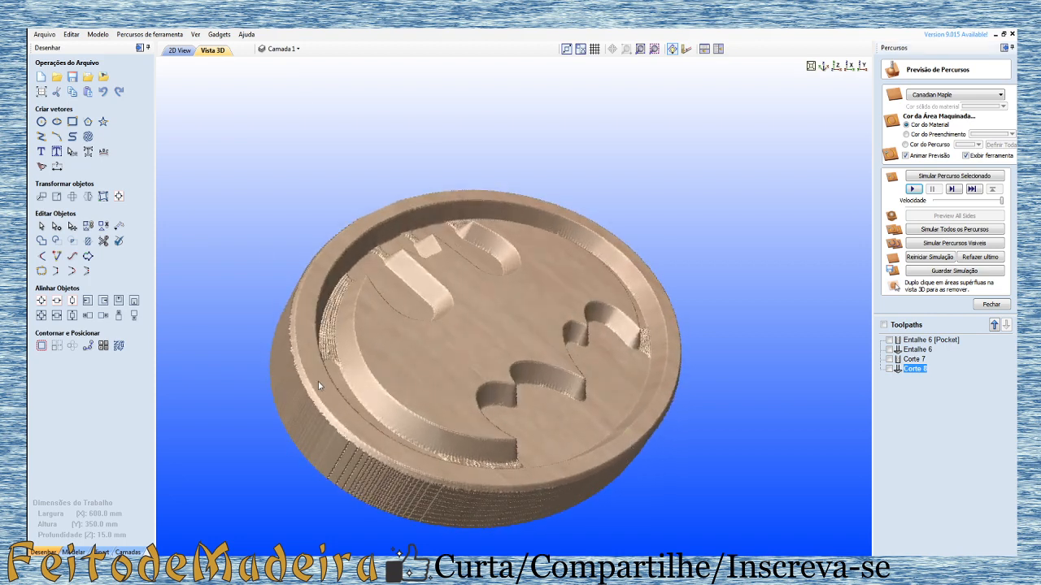
Step: Recalculate the Corte 8 profile with a 4 mm cutting depth and simulate the deeper edge cut
double_click(917, 369)
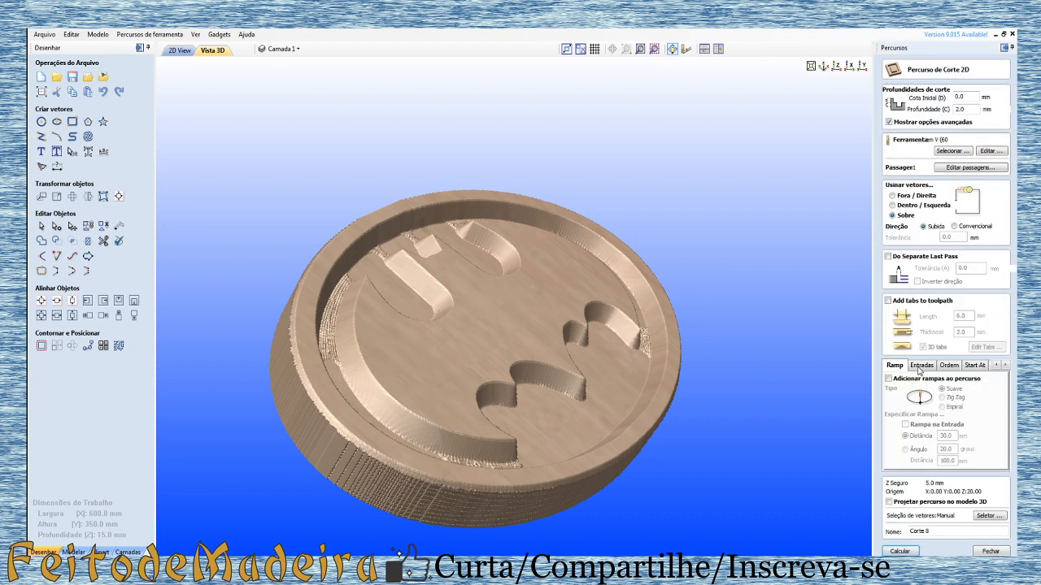
left_click_drag(969, 107, 939, 108)
type("4")
left_click(901, 551)
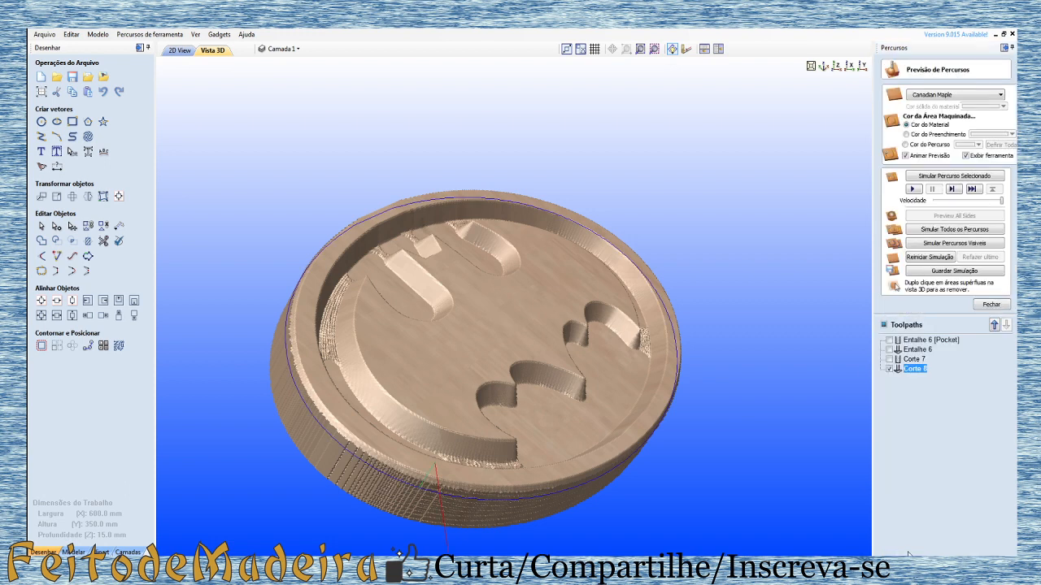
left_click(912, 189)
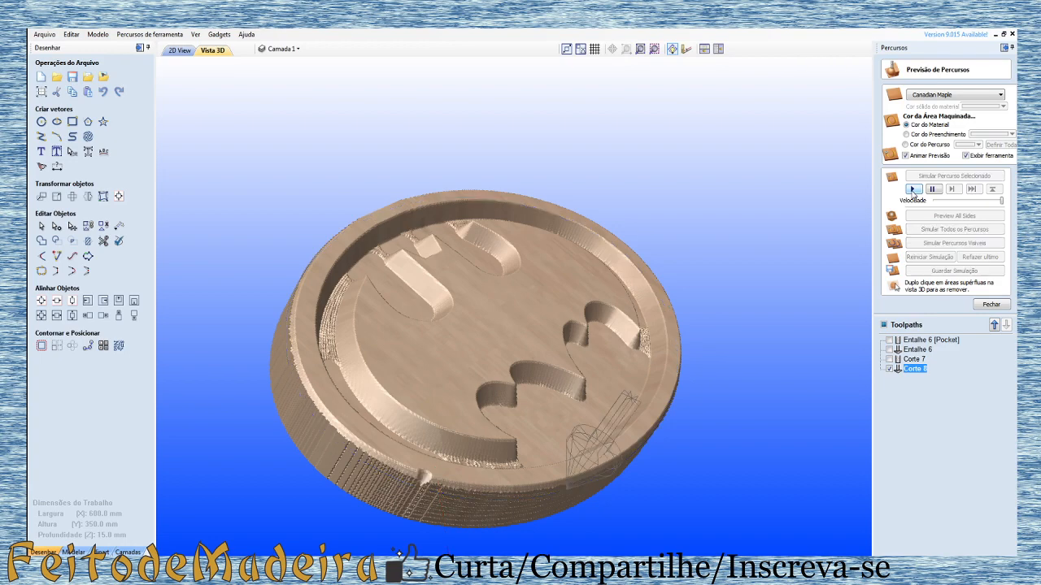
Step: Examine the chamfered emblem from several angles and compare it with the photo of the finished pieces, Logo emblema batman.jpg
left_click_drag(496, 492, 207, 441)
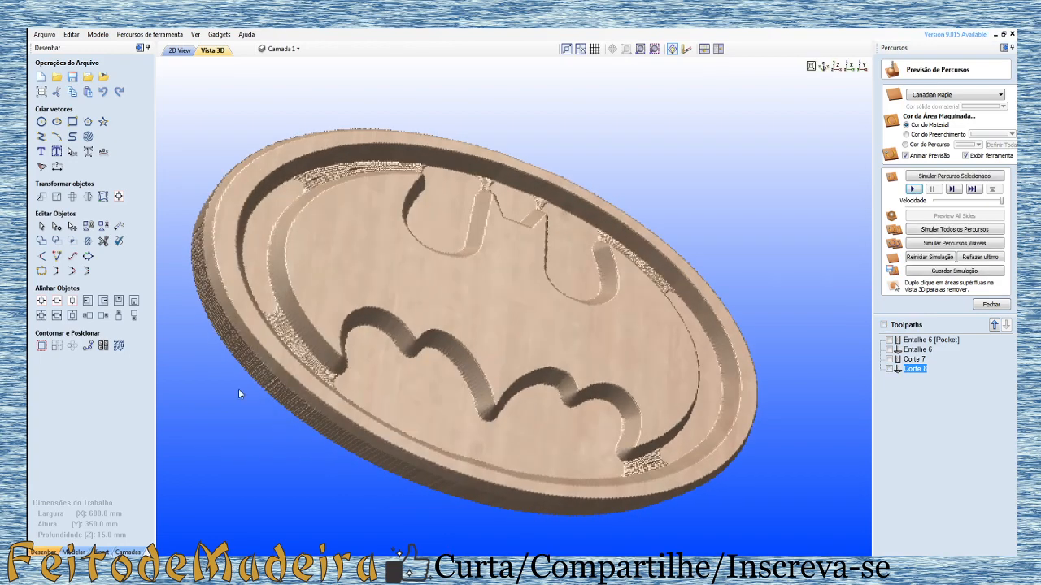
left_click_drag(238, 394, 246, 354)
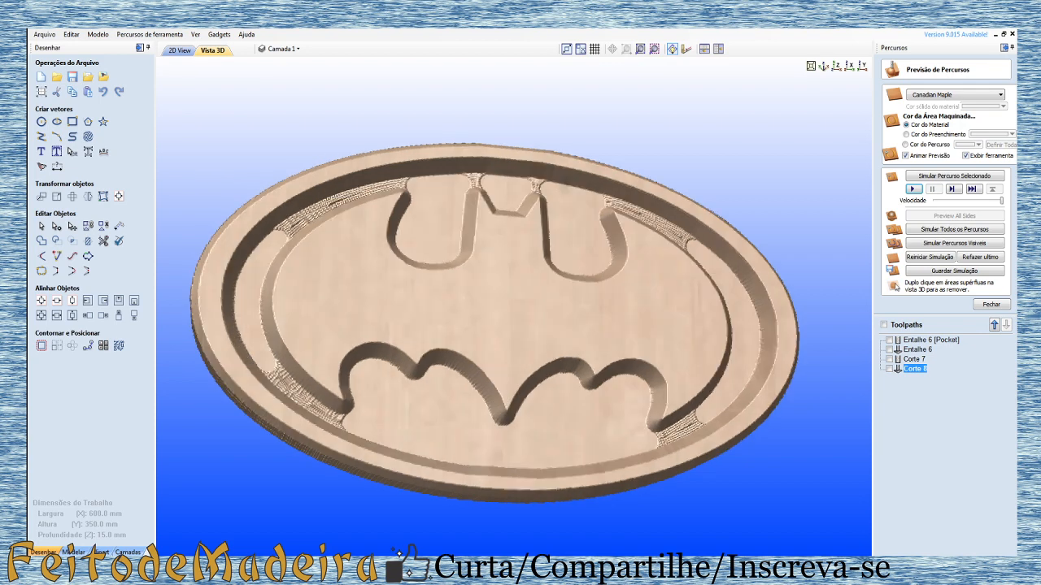
left_click(563, 570)
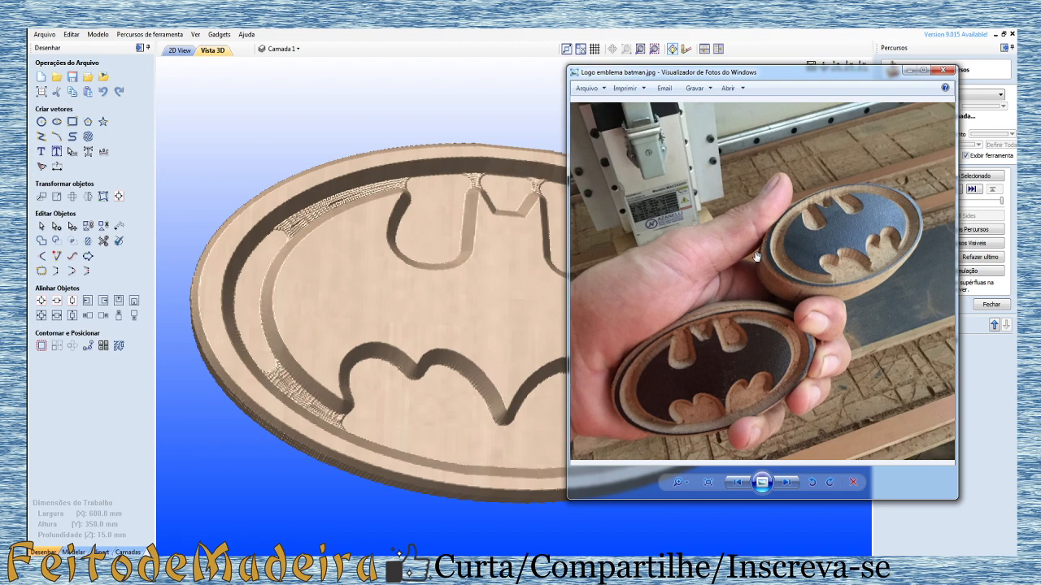
Step: Offset the outermost ellipse outward by 2 mm in the 2D view, keeping the original vector
left_click(182, 51)
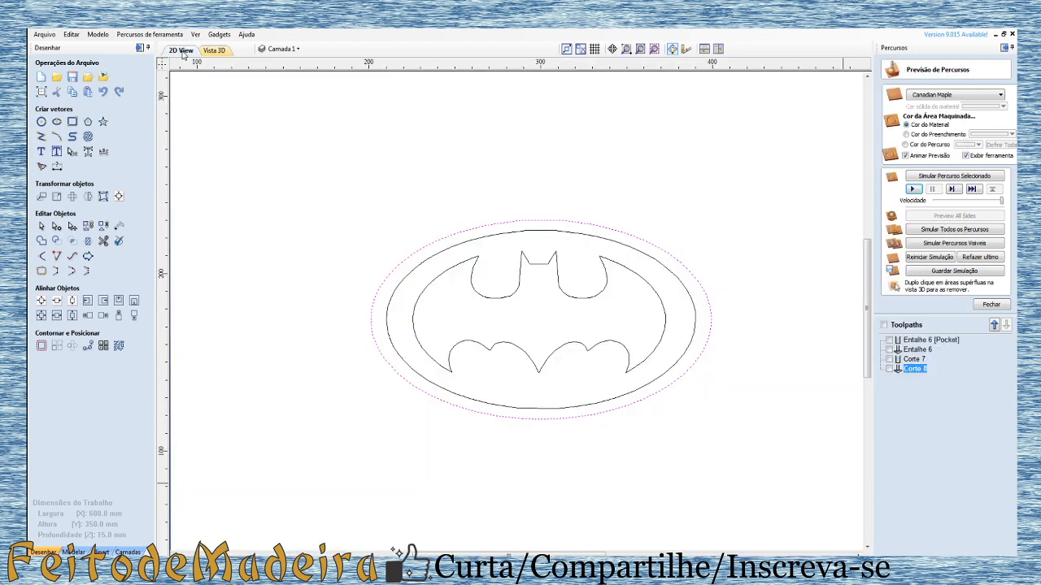
left_click(418, 247)
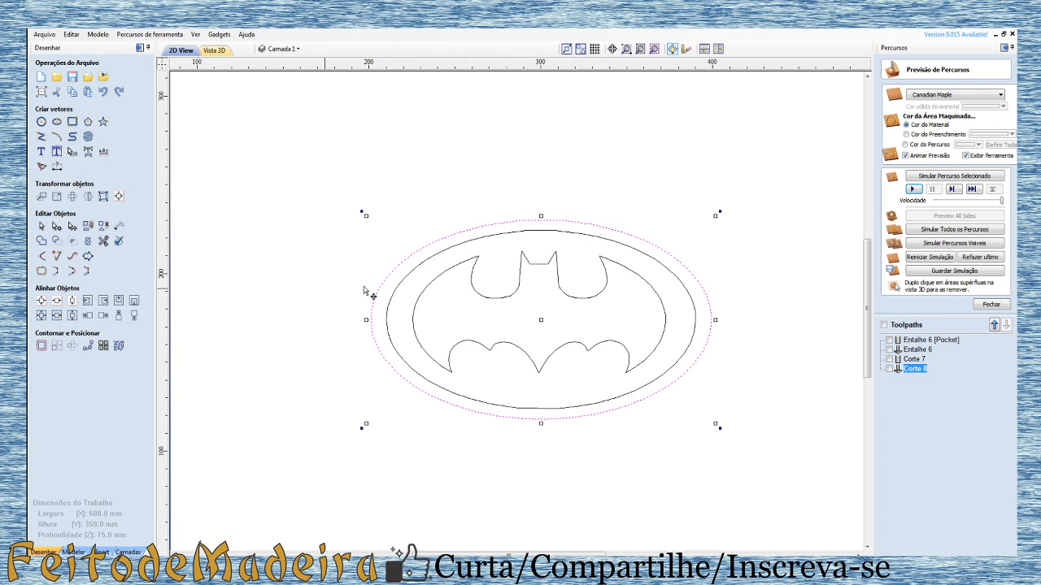
left_click(42, 346)
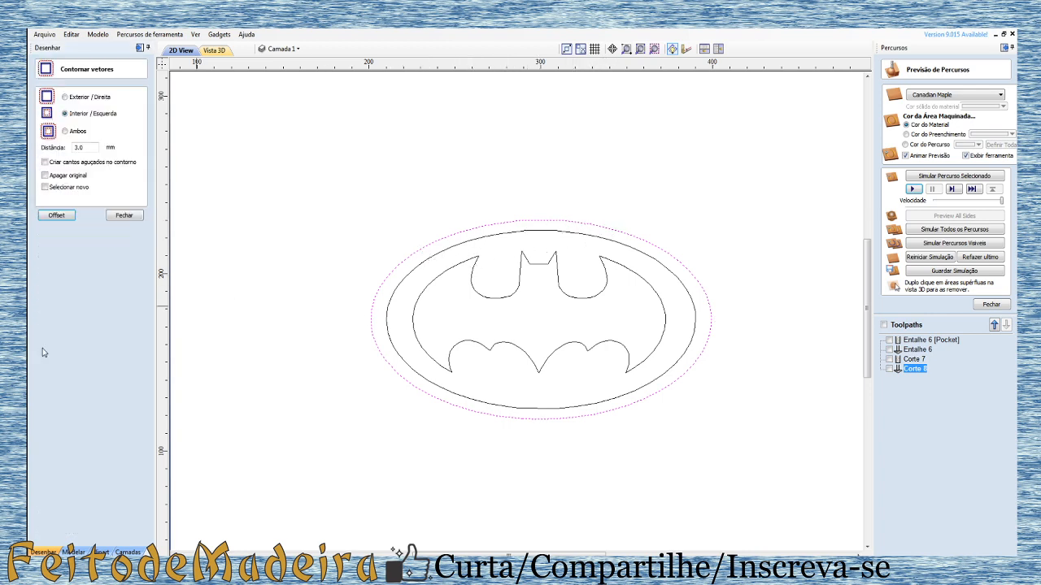
double_click(82, 148)
type("2")
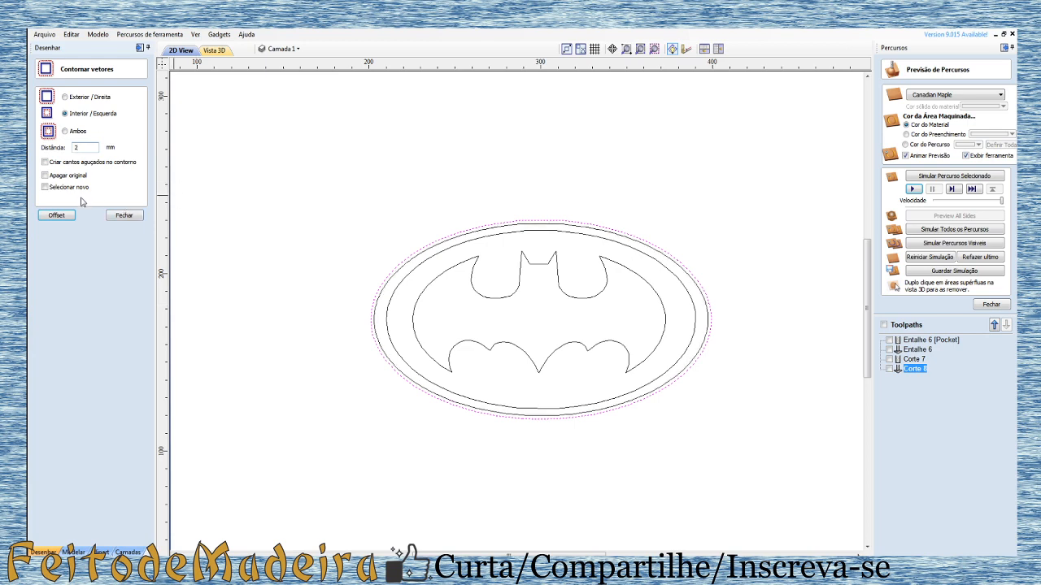
left_click(65, 96)
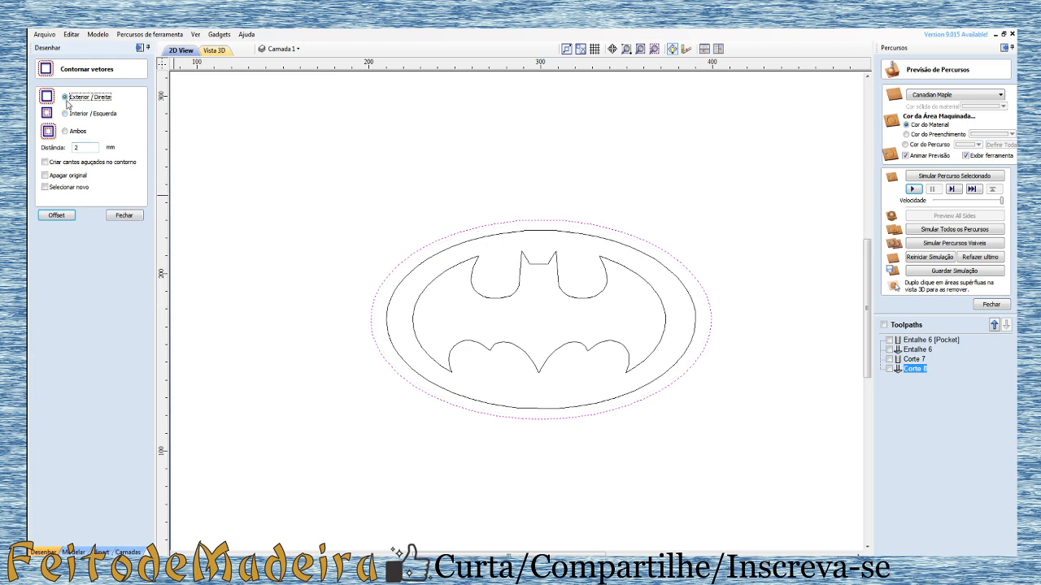
left_click(72, 214)
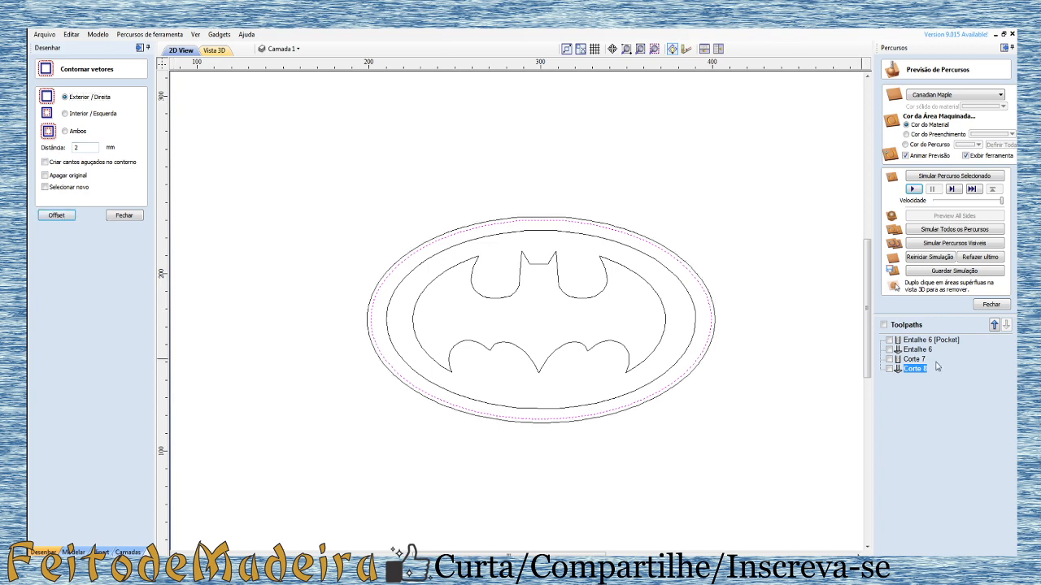
Step: Recalculate the Corte 8 profile on the new 2 mm offset ellipse, keeping the 4 mm cutting depth
double_click(915, 370)
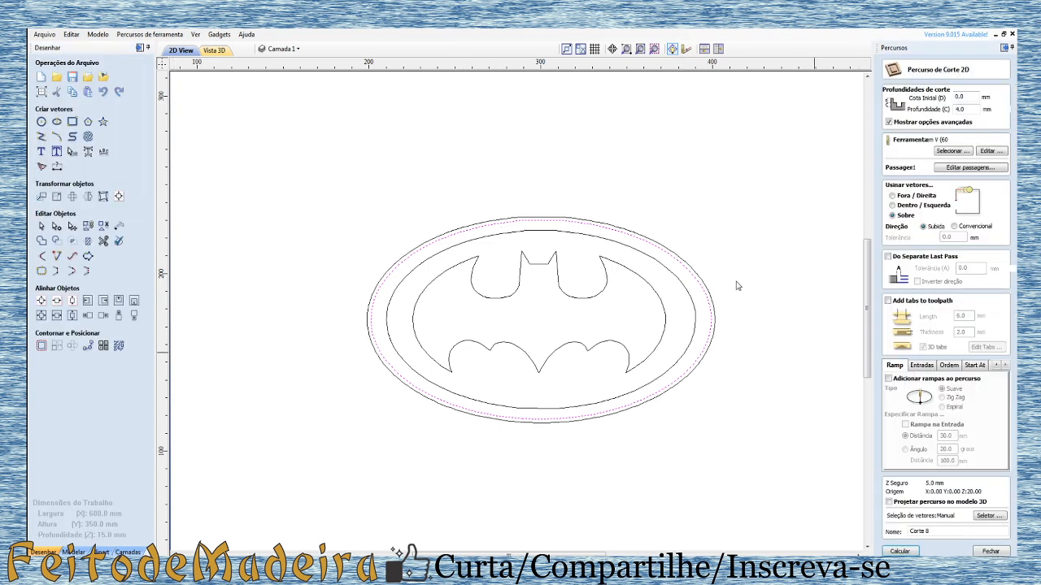
left_click(592, 225)
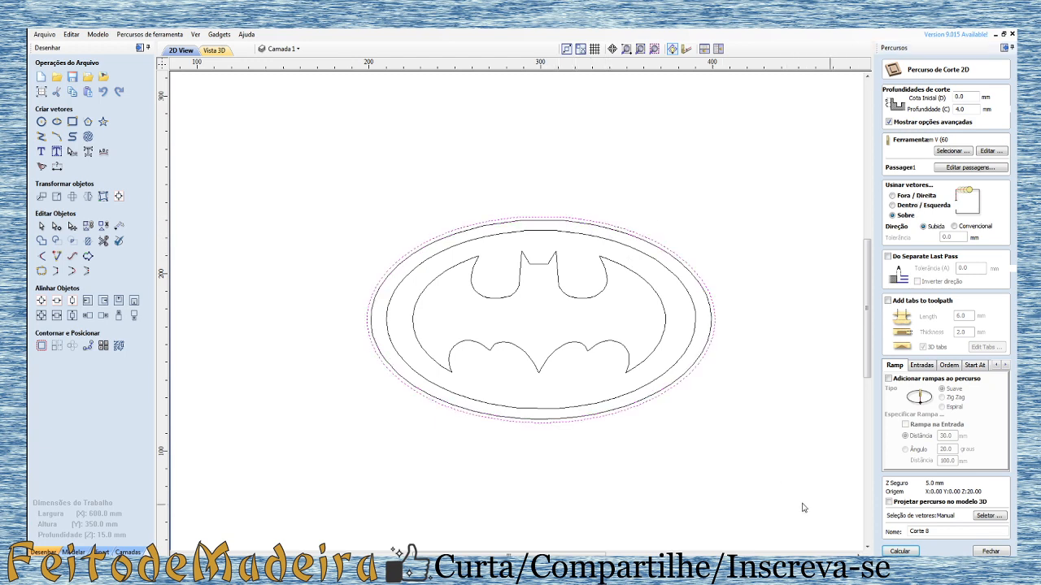
left_click(911, 549)
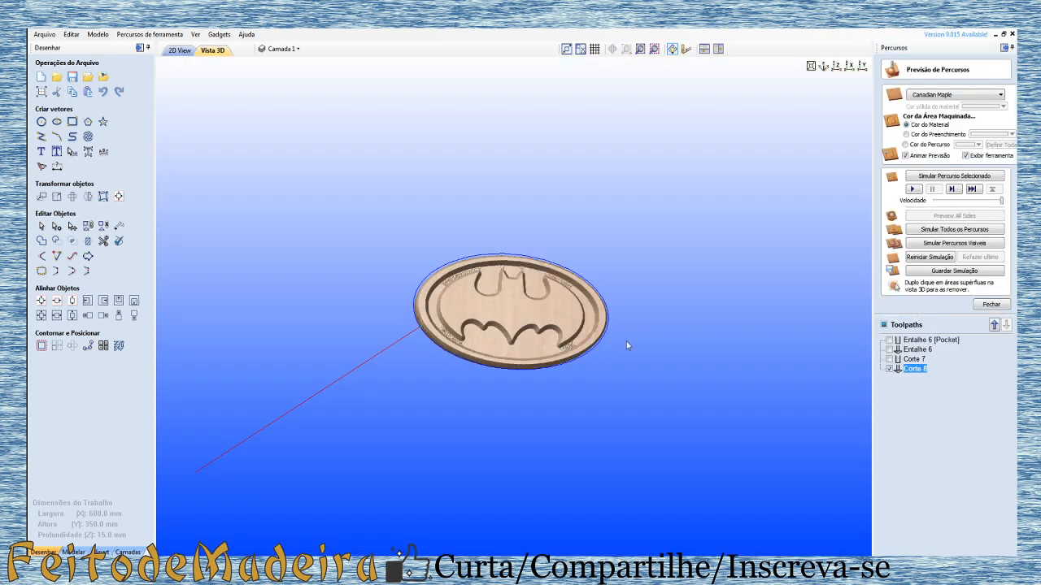
Step: Simulate the recalculated Corte 8 toolpath, inspect the emblem's outer edge in 3D, and close the toolpath preview
left_click_drag(411, 365, 591, 413)
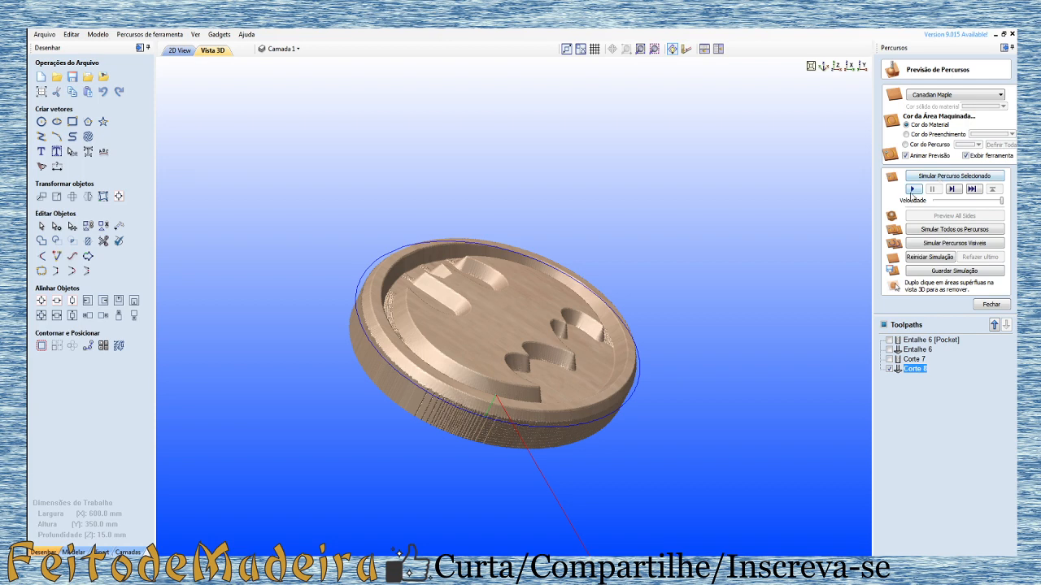
left_click(912, 189)
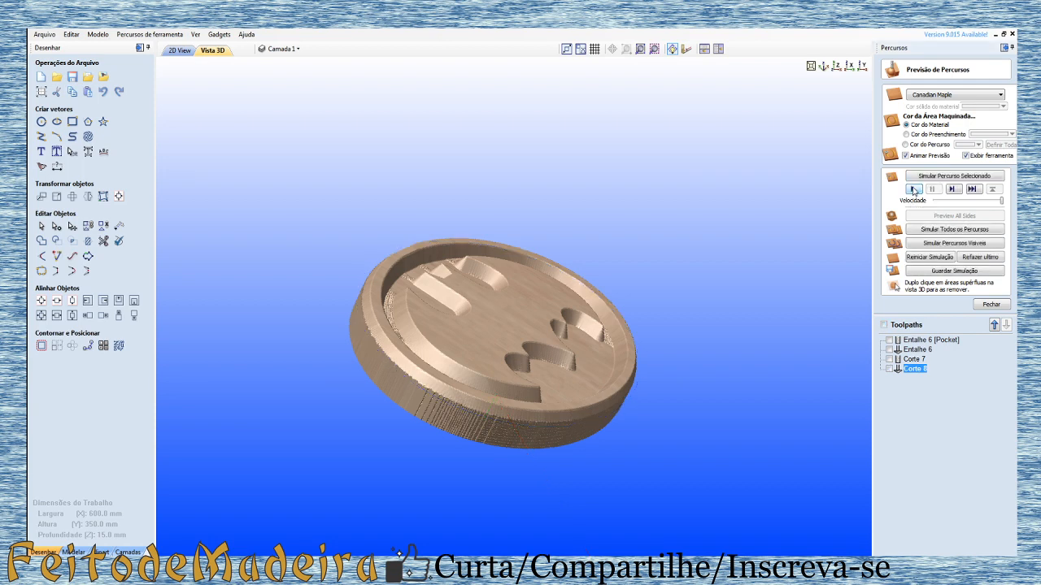
left_click_drag(581, 407, 351, 416)
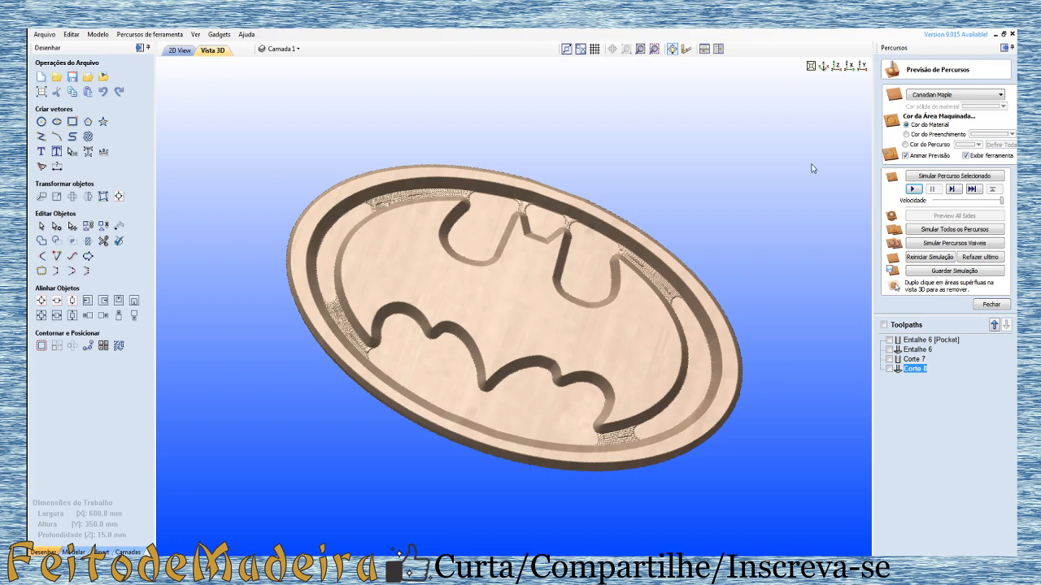
left_click(989, 305)
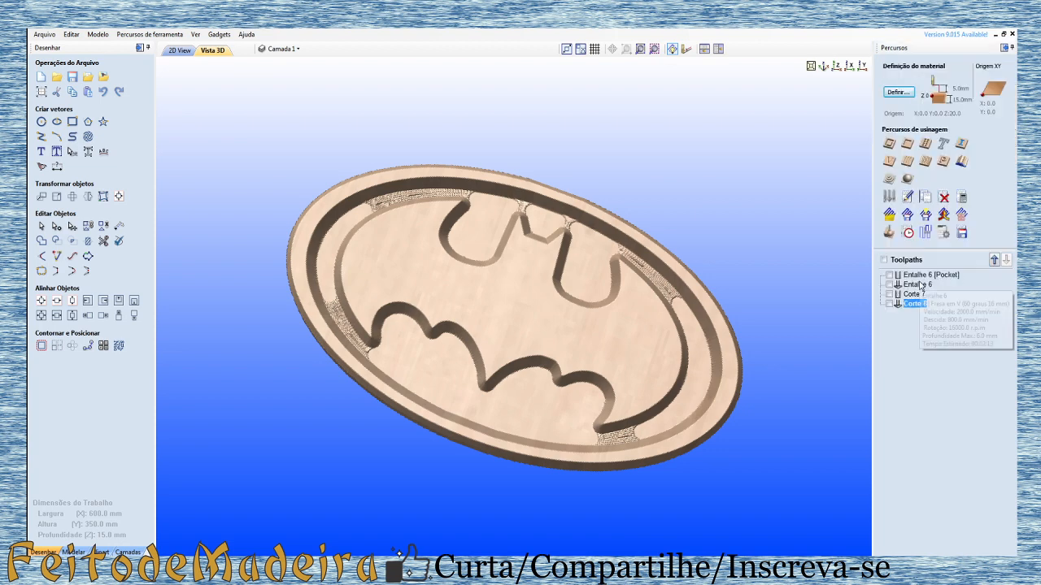
mouse_move(917, 286)
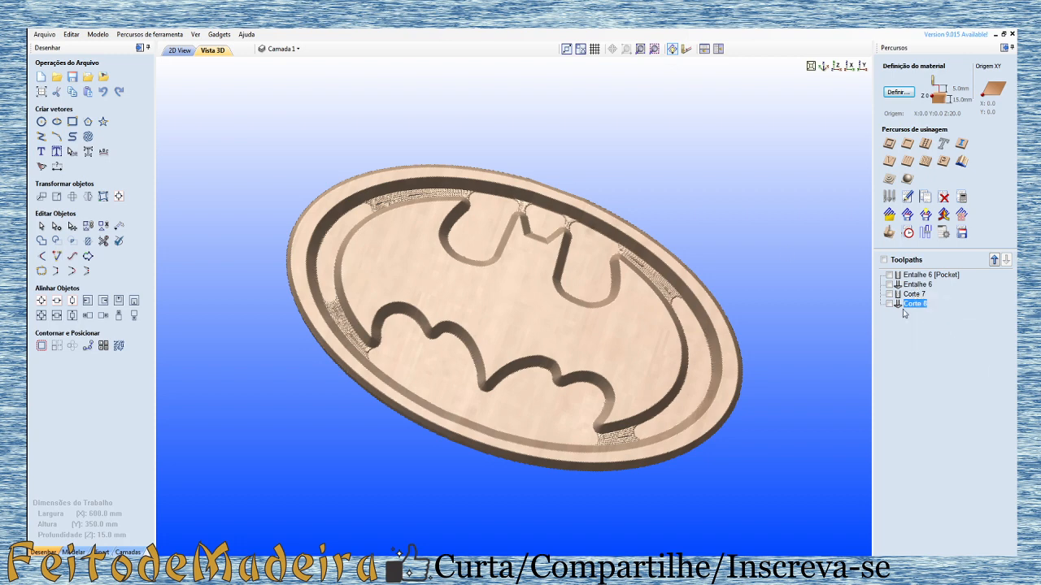
Step: Switch to the YouTube video of the Batman emblem being machined and examine the carving, cut-out and edge-finishing stages
left_click(174, 50)
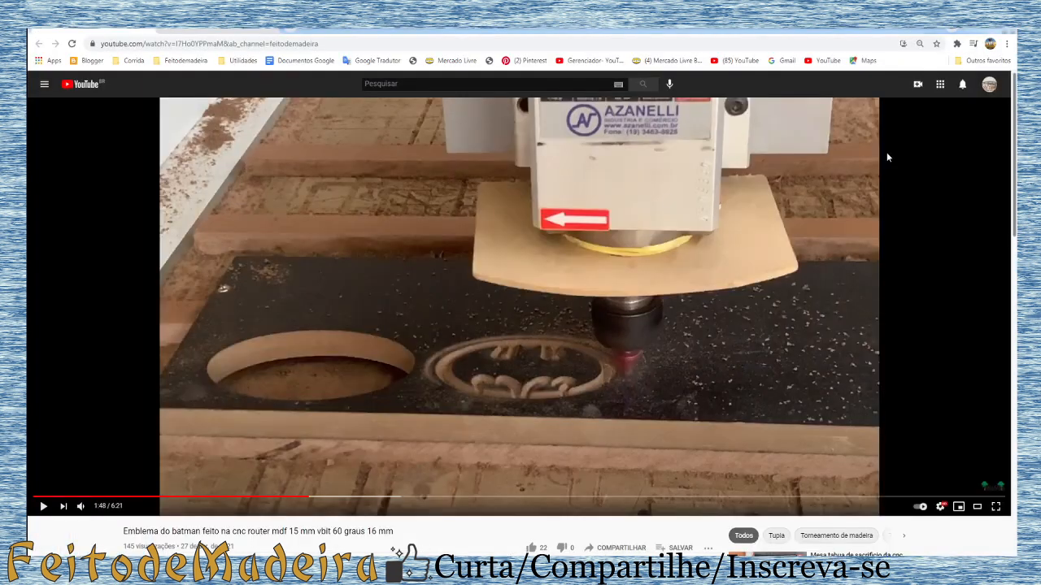
left_click(517, 498)
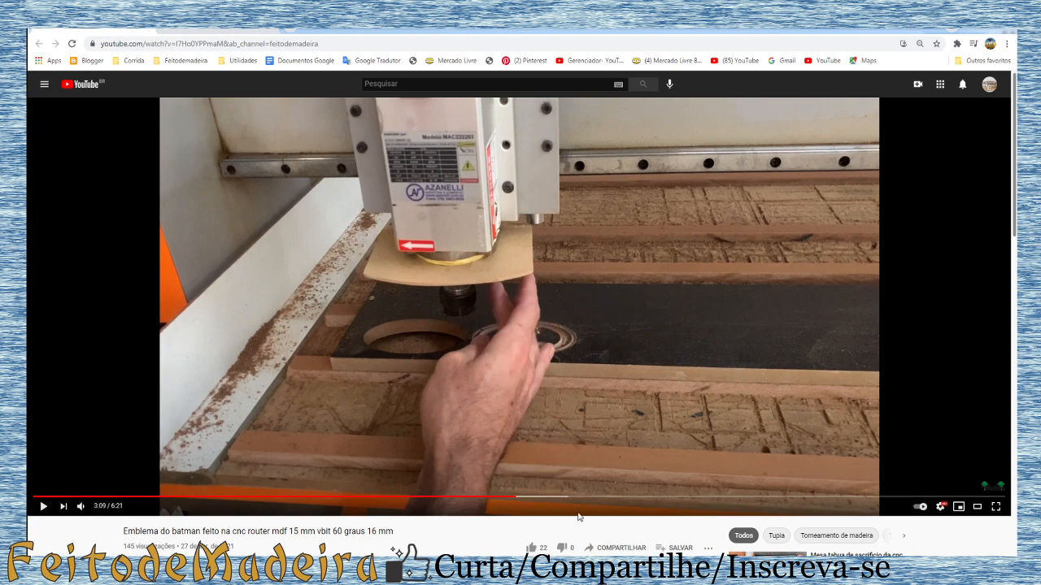
left_click(630, 497)
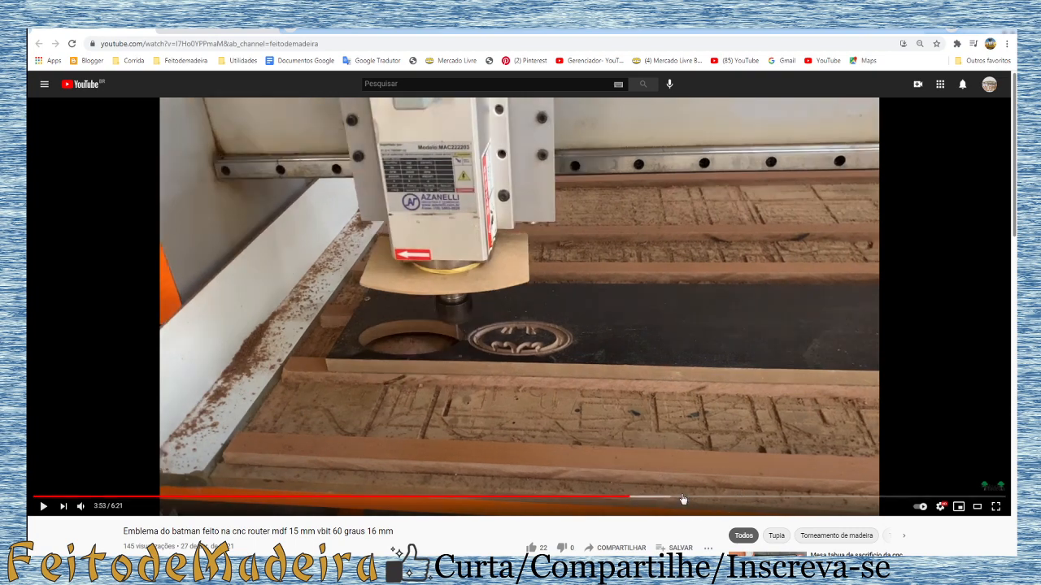
left_click(707, 496)
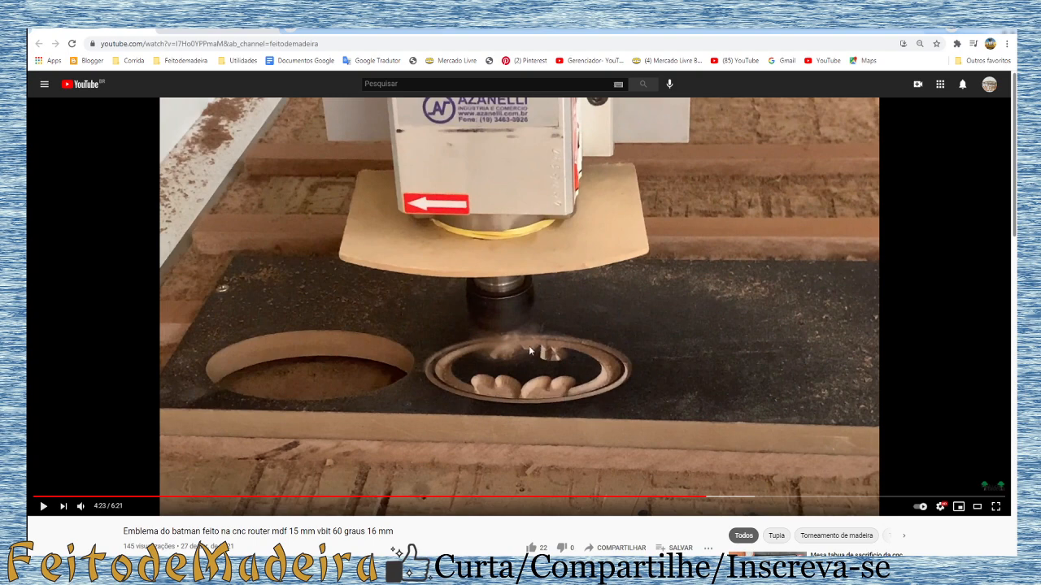
left_click(897, 497)
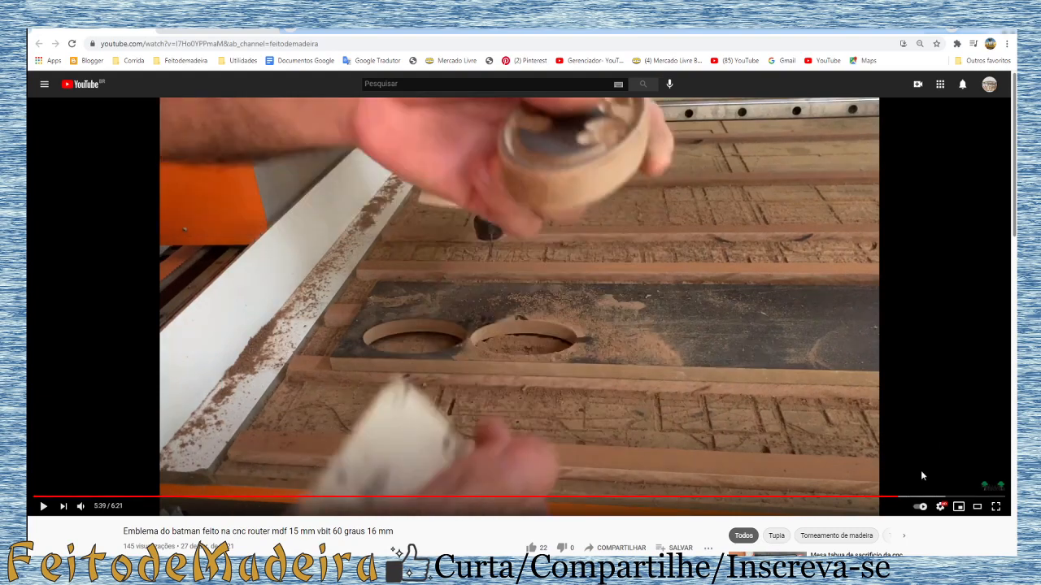
left_click(875, 496)
left_click(859, 497)
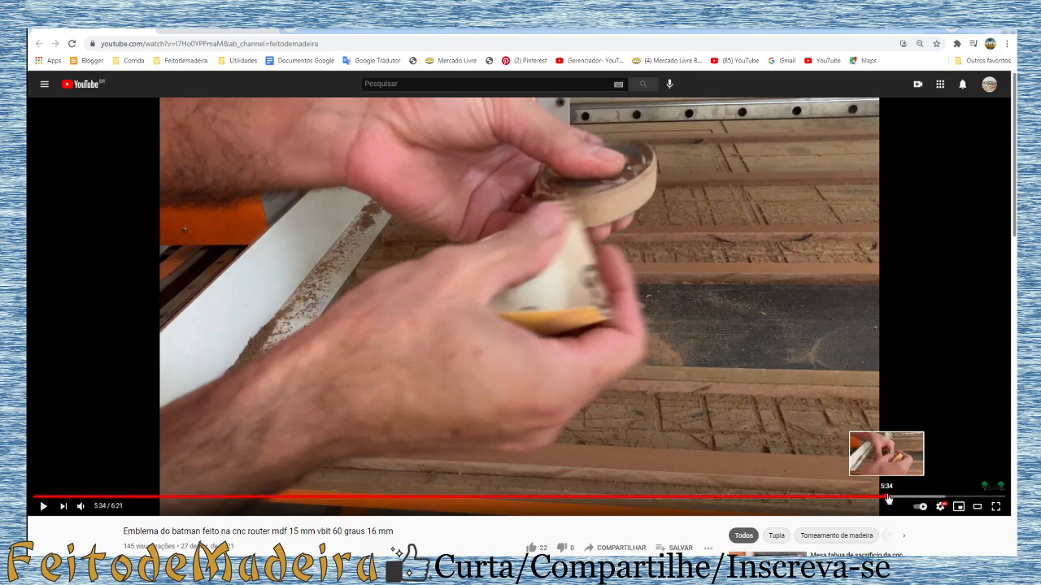
Step: Examine the sanding, outer cut-out and finished emblem in the machining video, from 5:04 through to its end at 6:09
left_click(887, 496)
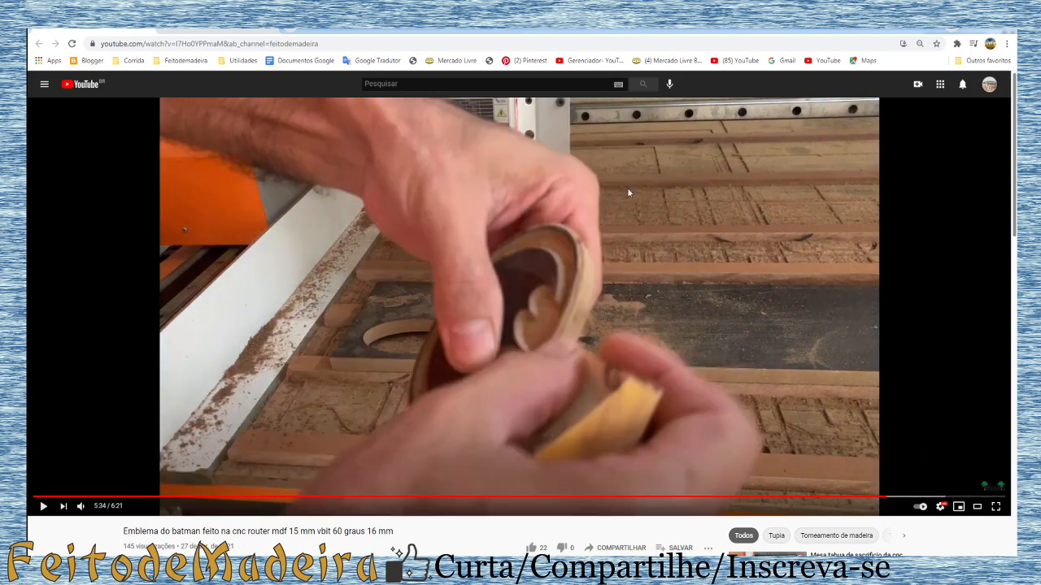
left_click(860, 496)
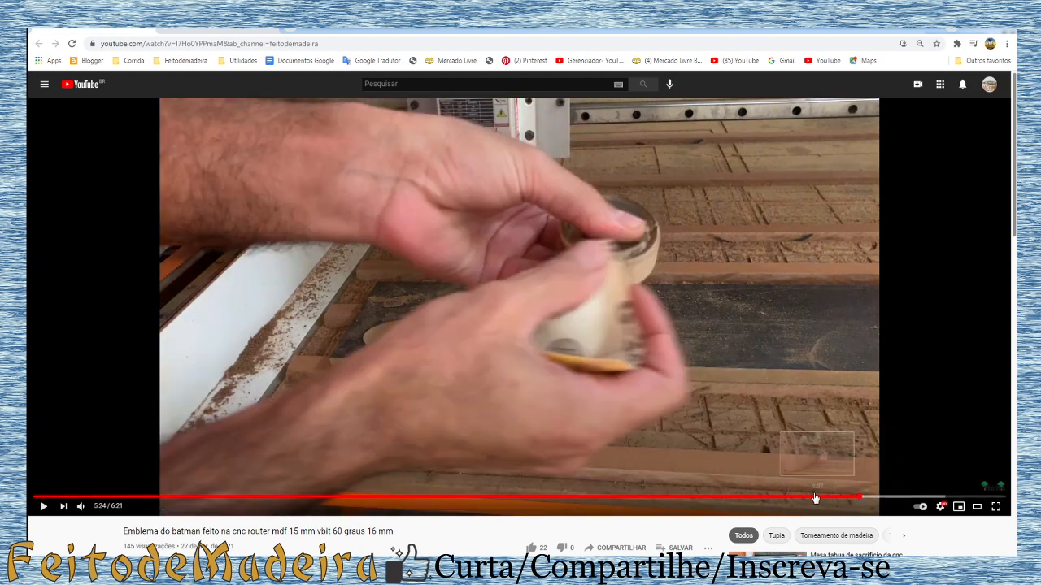
left_click(807, 496)
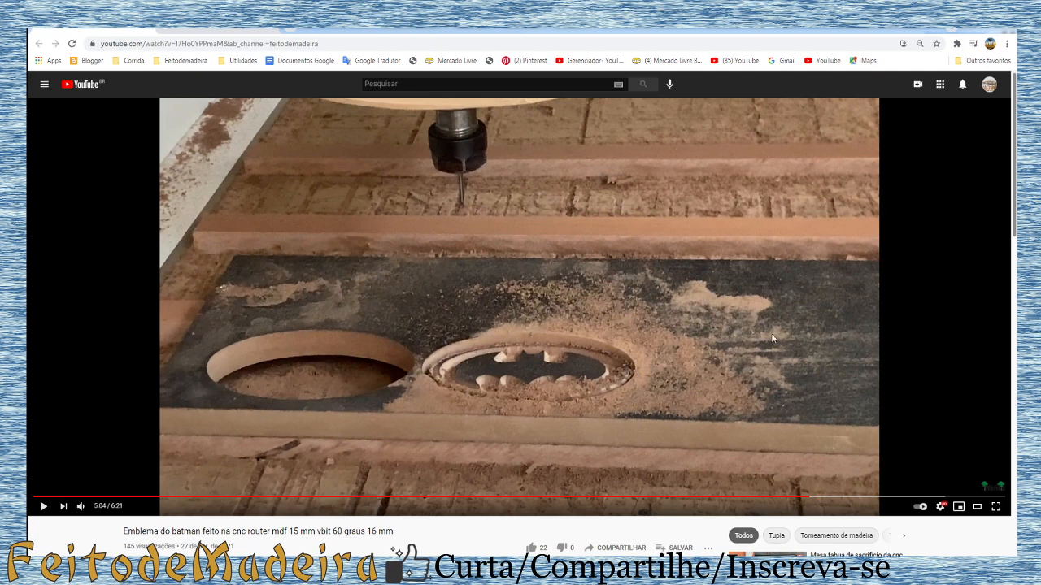
left_click(930, 497)
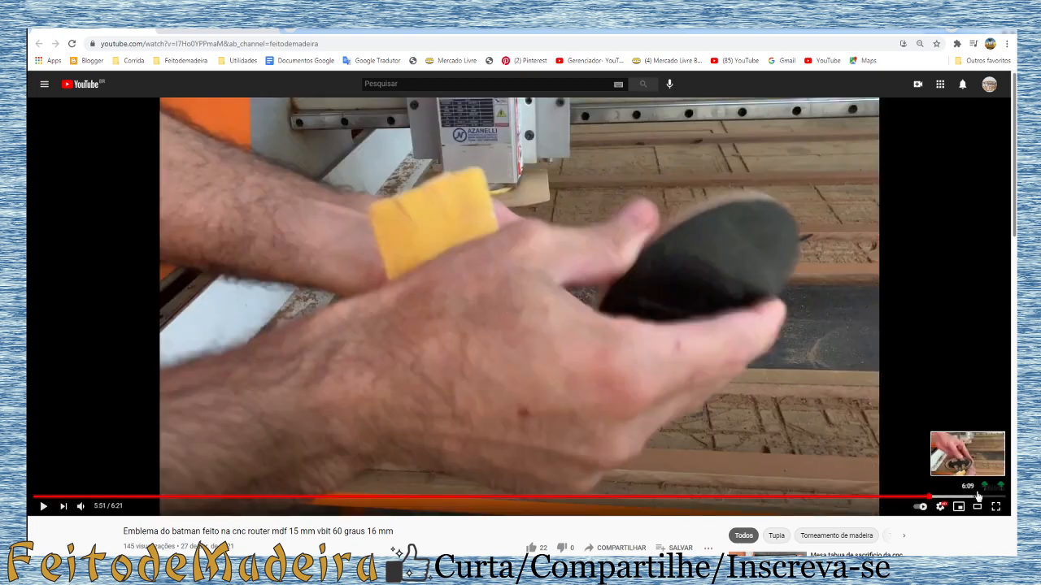
left_click(979, 496)
mouse_move(560, 408)
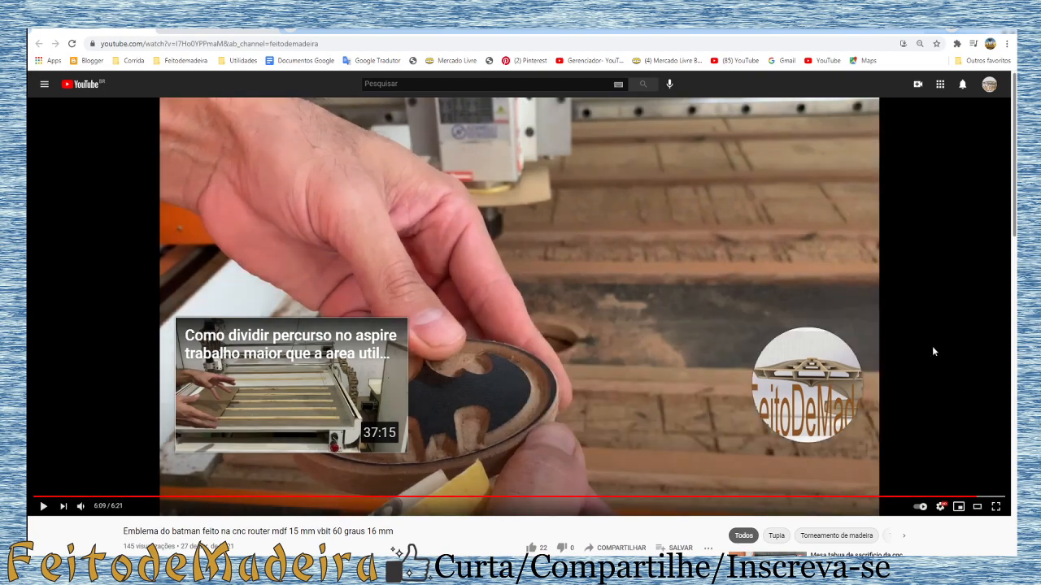
mouse_move(861, 377)
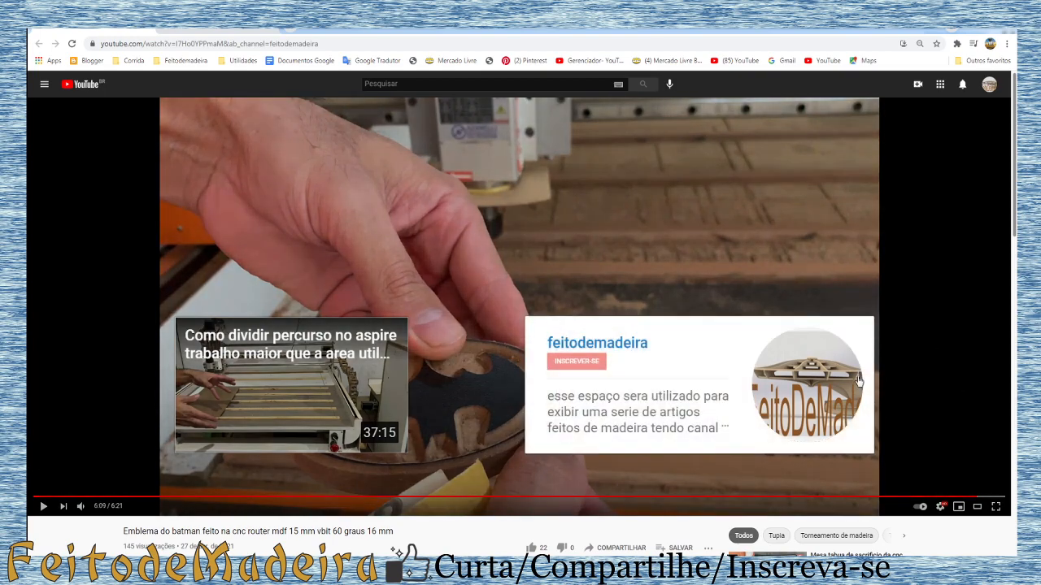